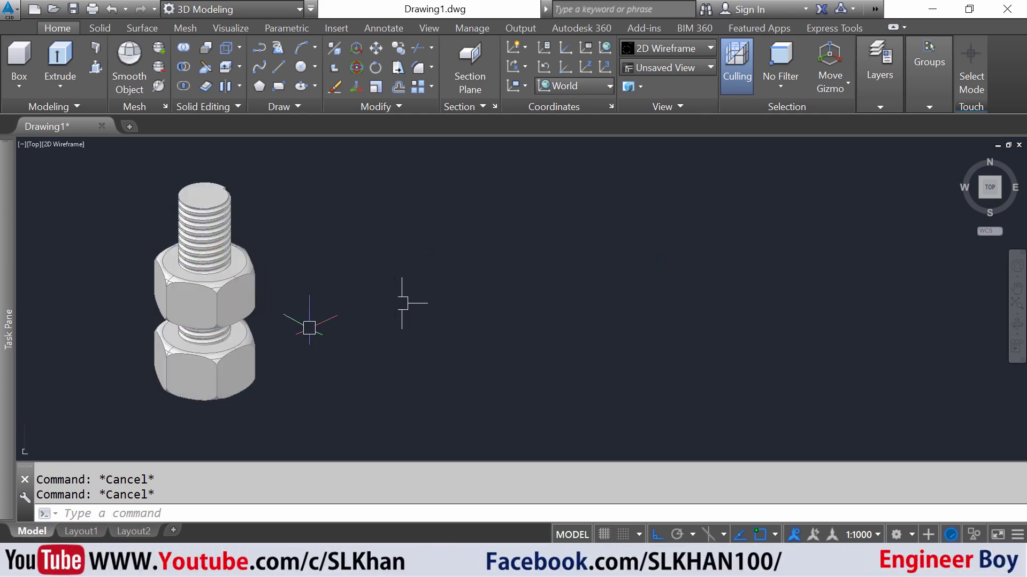
# Set drawing units to Decimal, 0.000 precision, with Meters as the insertion scale
pyautogui.scroll(3, 243, 299)
pyautogui.scroll(-10, 402, 303)
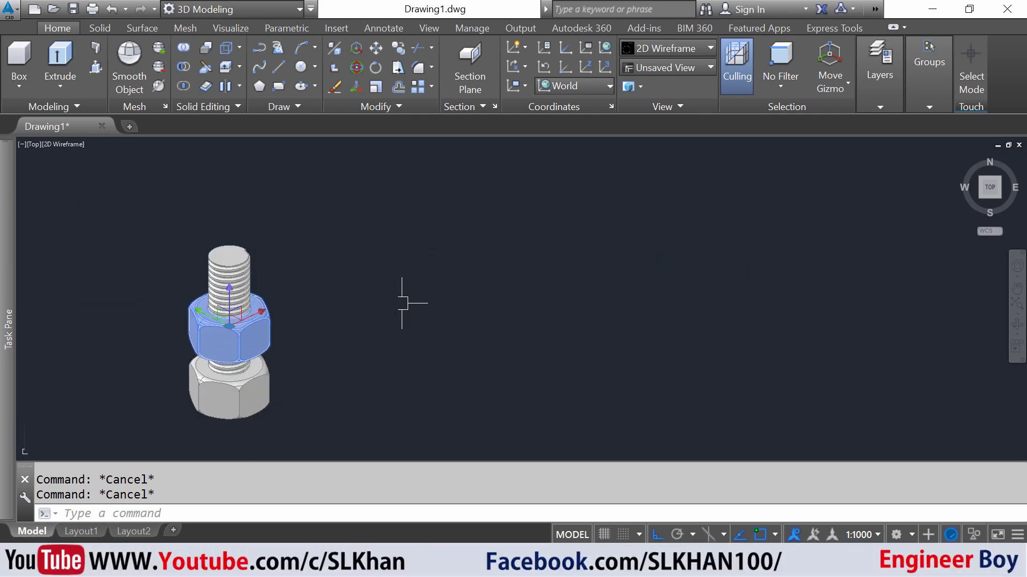
pyautogui.write('UN')
pyautogui.press('Return')
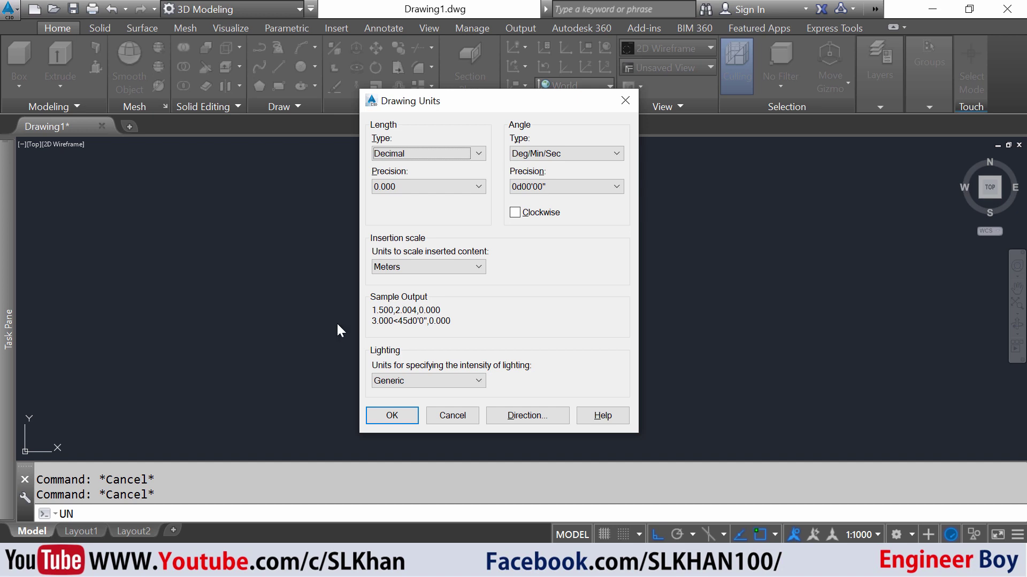
pyautogui.click(393, 415)
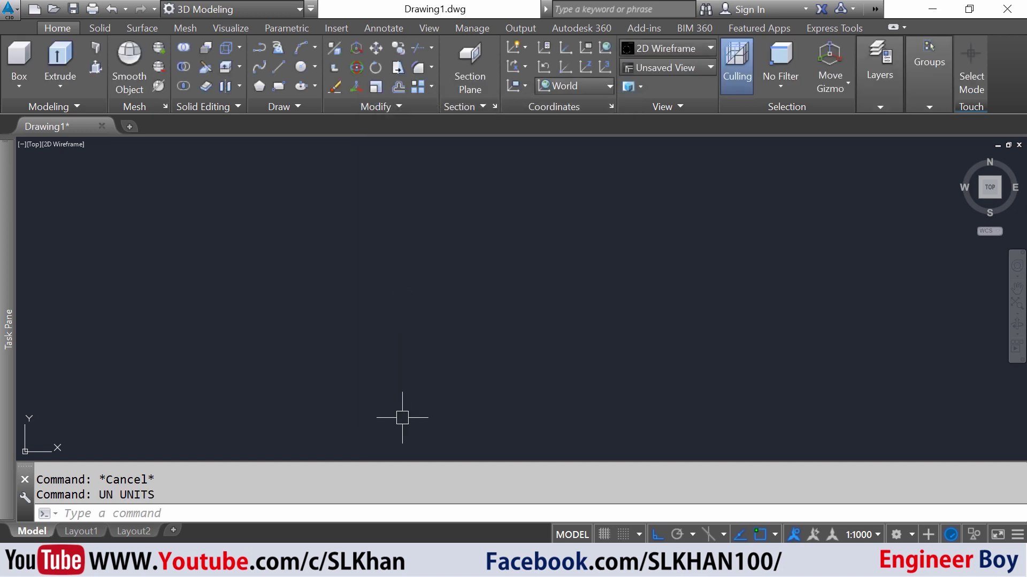
# Draw a six-sided polygon defined by one edge, with 10-unit sides
pyautogui.press('Escape')
pyautogui.click(323, 286)
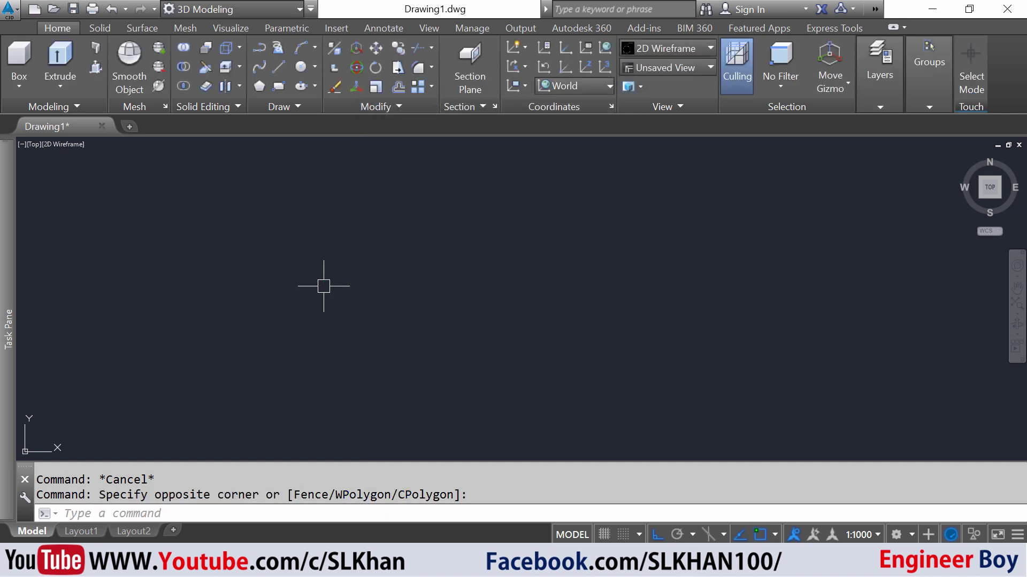
pyautogui.write('pol')
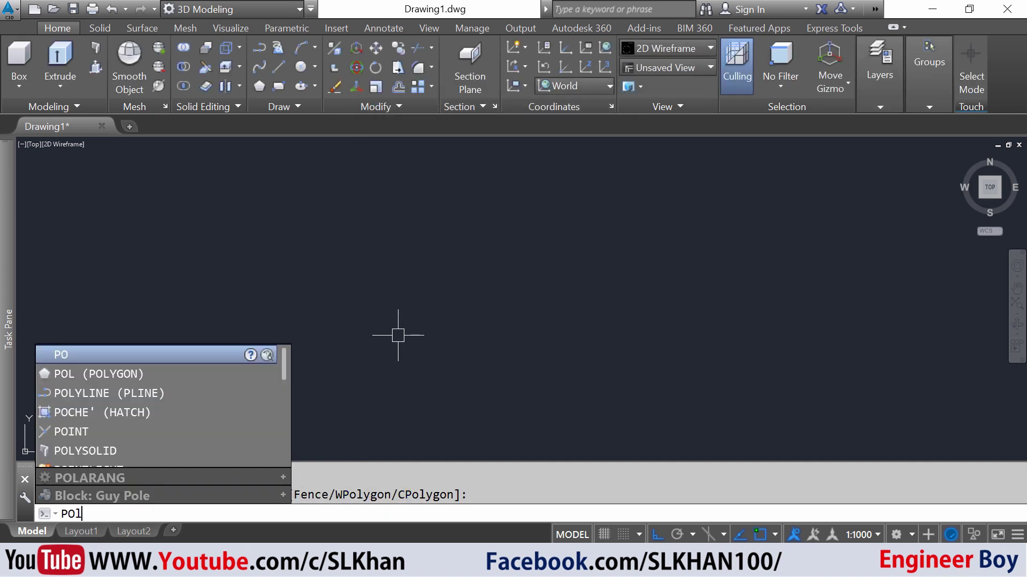
pyautogui.press('Return')
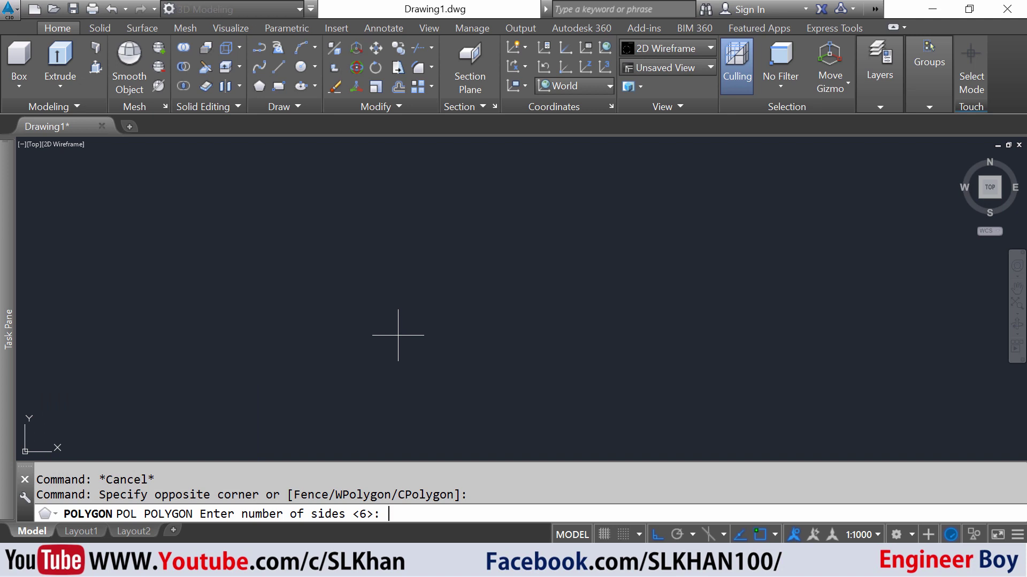
pyautogui.press('Return')
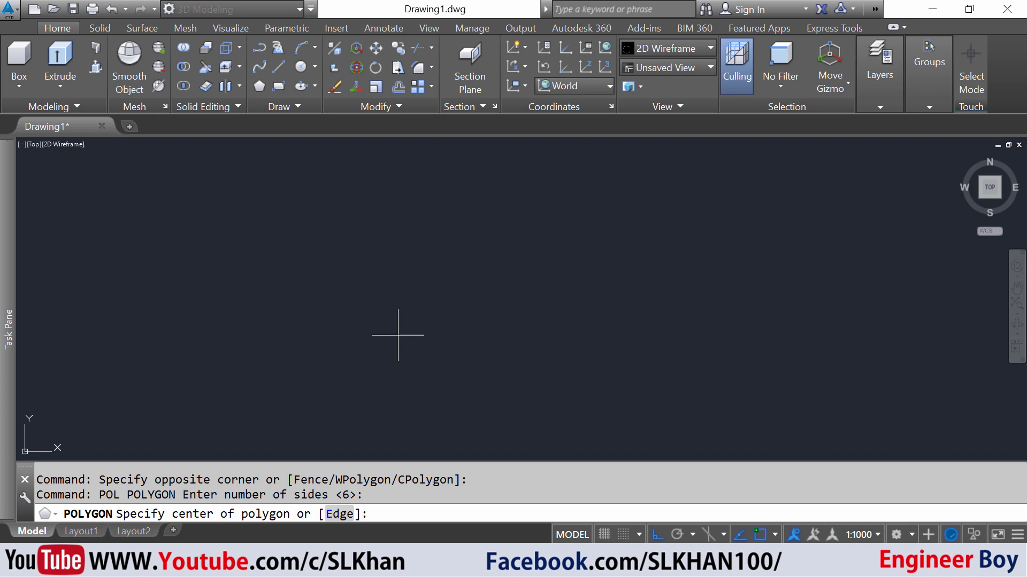
pyautogui.press('Return')
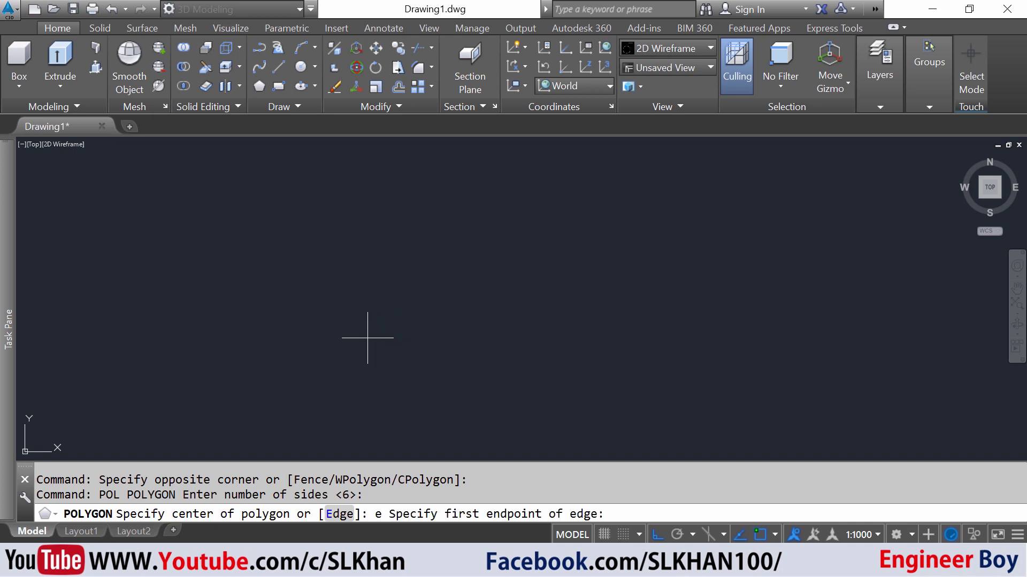
pyautogui.click(316, 339)
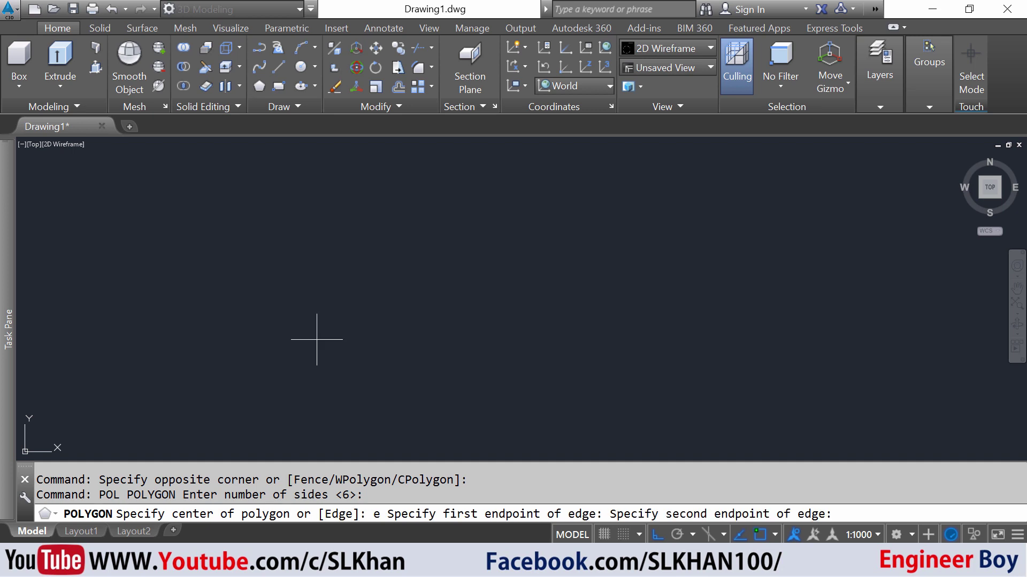
pyautogui.write('10')
pyautogui.press('Return')
pyautogui.press('Escape')
pyautogui.press('Escape')
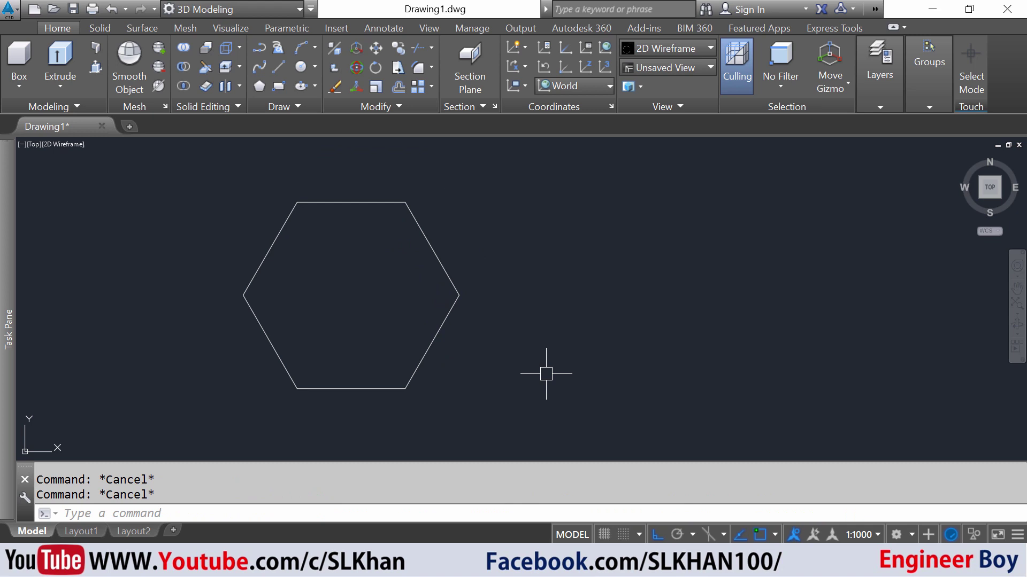
# Draw a circle centred midway between opposite hexagon corners, passing through the corners
pyautogui.write('c')
pyautogui.press('Return')
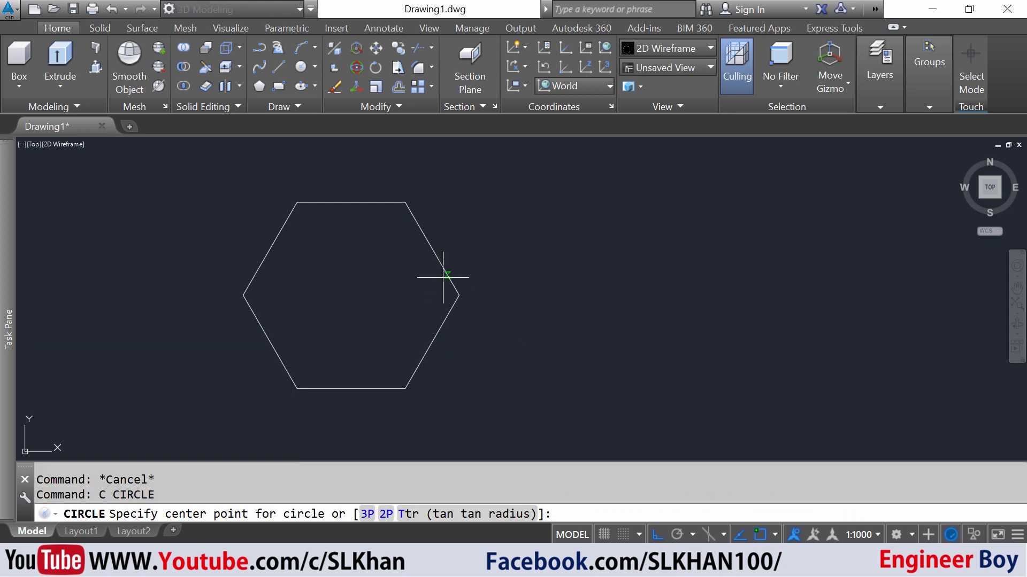
pyautogui.keyDown('shift'); pyautogui.rightClick(434, 246); pyautogui.keyUp('shift')
pyautogui.click(480, 259)
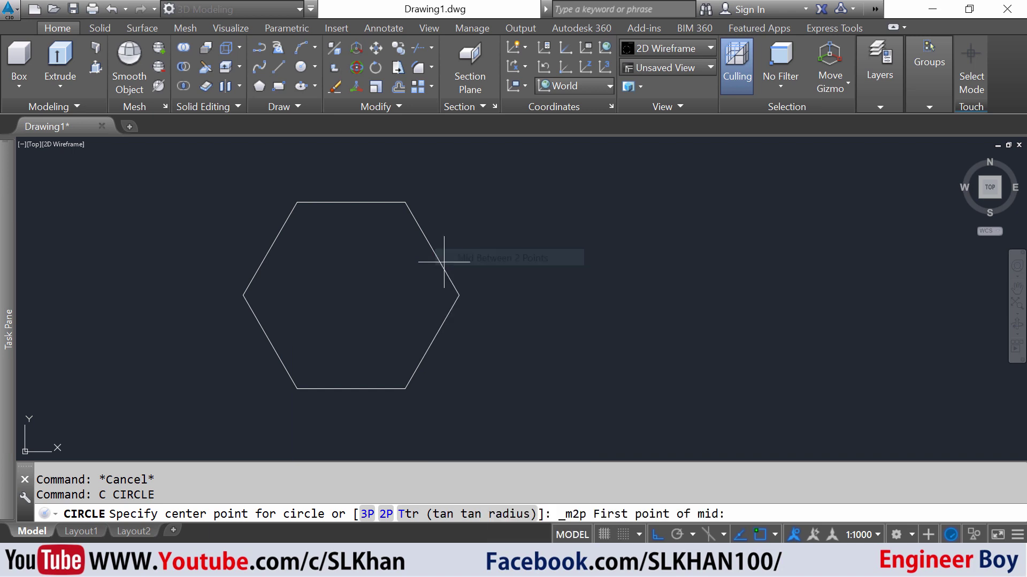
pyautogui.click(297, 202)
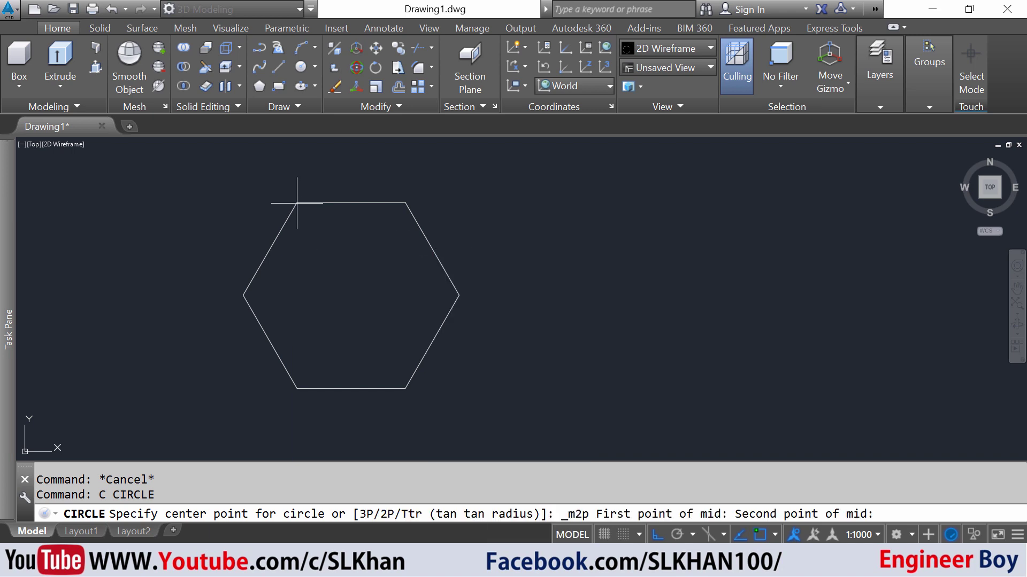
pyautogui.click(406, 389)
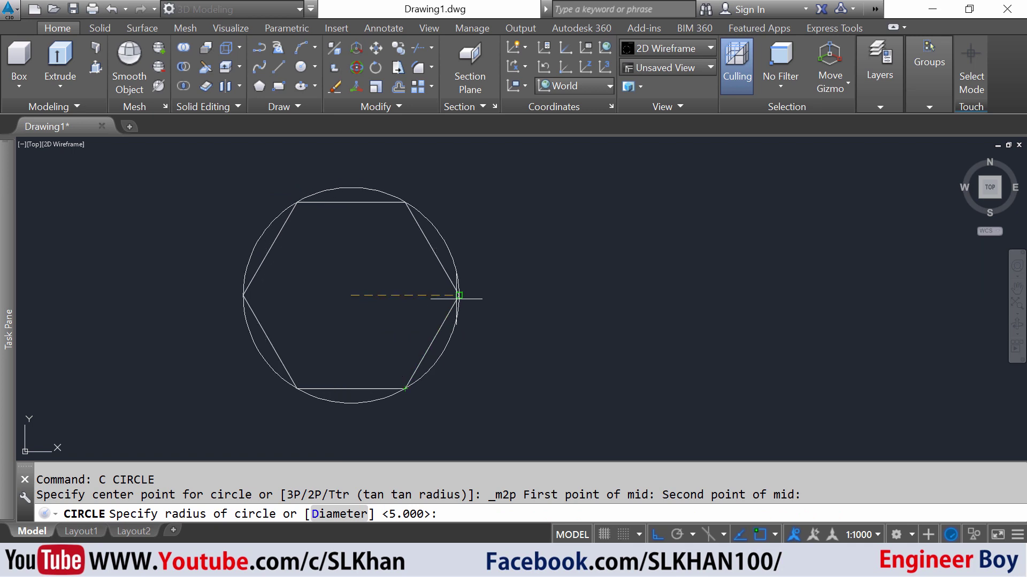
pyautogui.click(458, 295)
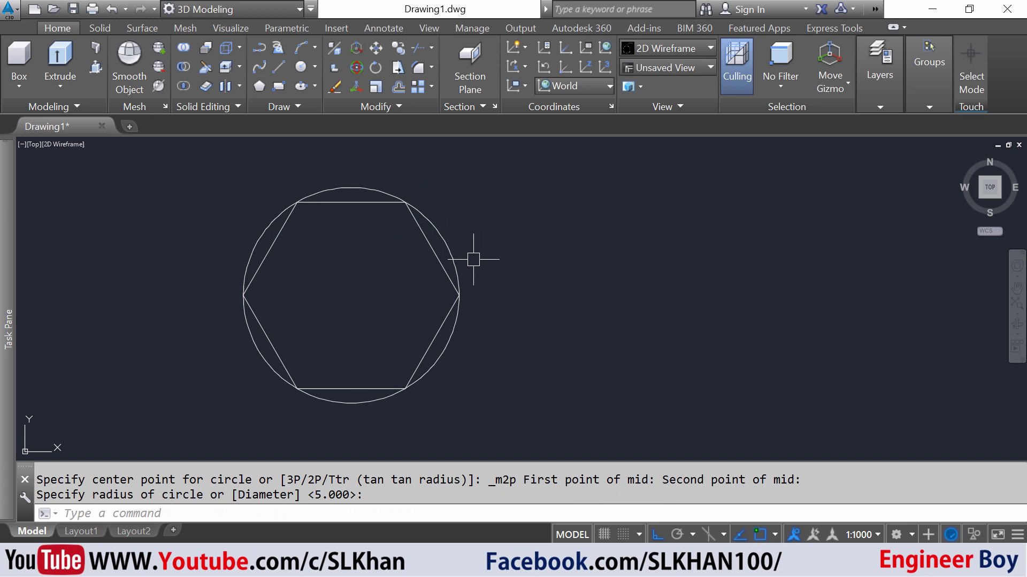
# Draw a radius-5 circle at the hexagon's centre
pyautogui.write('c')
pyautogui.press('Return')
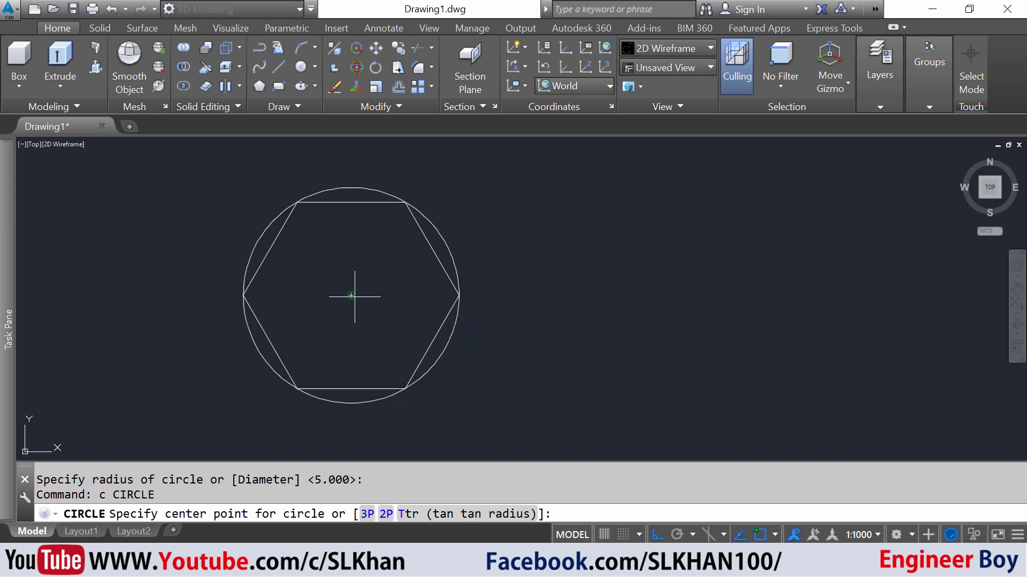
pyautogui.click(352, 295)
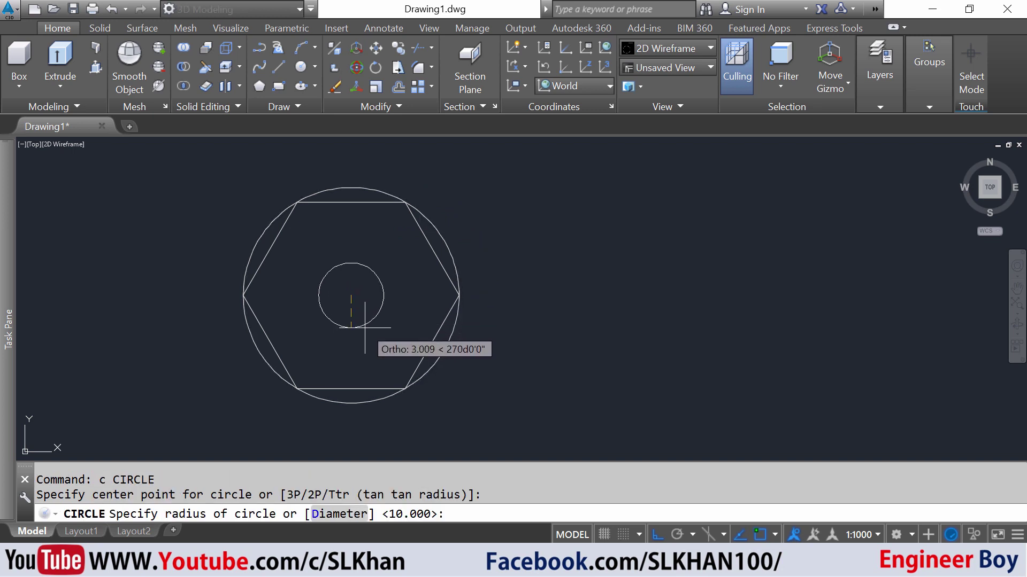
pyautogui.write('5')
pyautogui.press('Return')
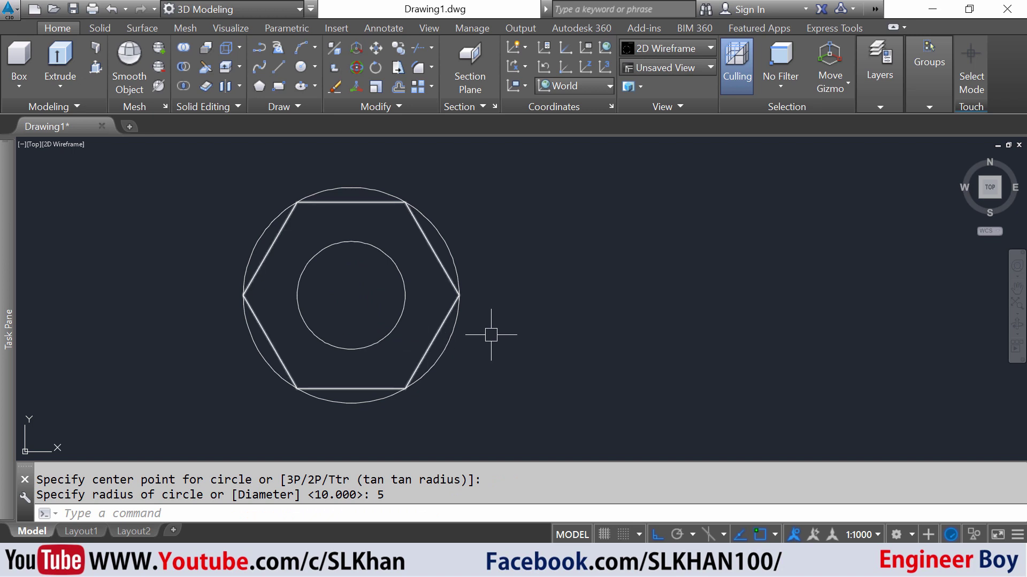
pyautogui.press('Escape')
pyautogui.moveTo(481, 334); pyautogui.dragTo(411, 340, button='middle')
# Switch to an isometric view from a ViewCube corner and pan the drawing left
pyautogui.press('Escape')
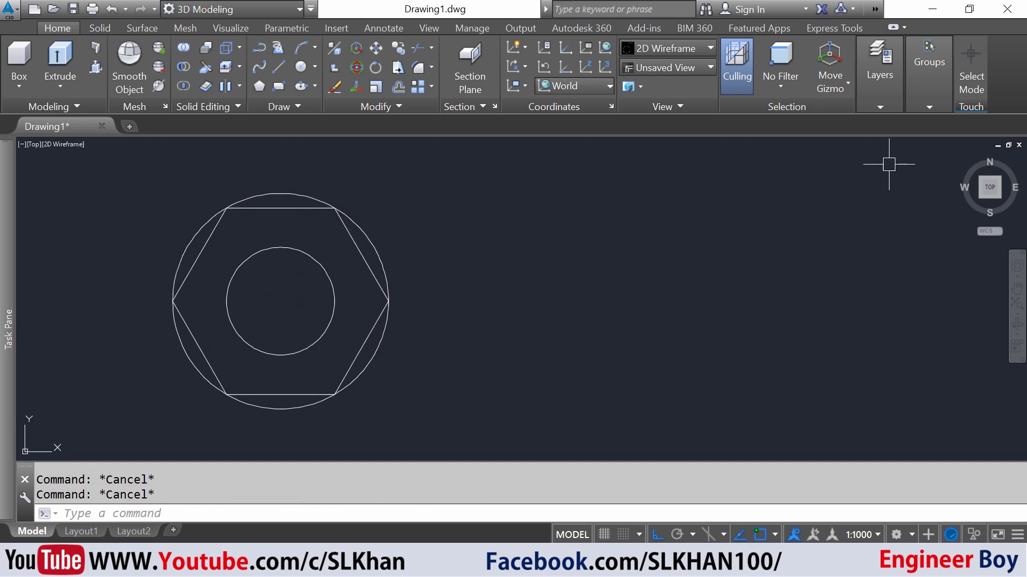
pyautogui.click(963, 156)
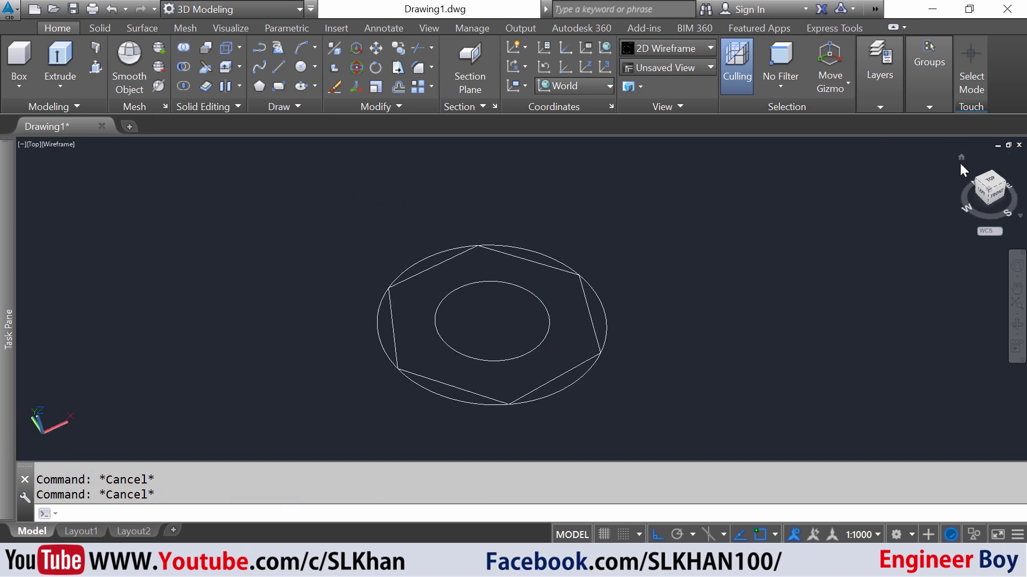
pyautogui.moveTo(718, 282)
pyautogui.mouseDown(button='middle')
pyautogui.moveTo(663, 283)
pyautogui.moveTo(584, 309)
pyautogui.mouseUp(button='middle')
pyautogui.press('Escape')
pyautogui.press('Escape')
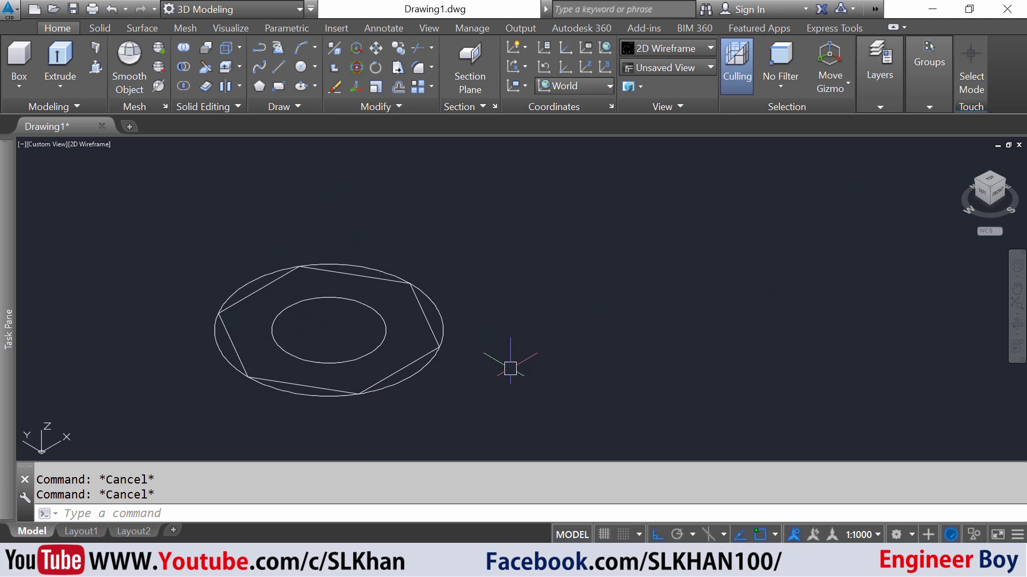
pyautogui.write('ext')
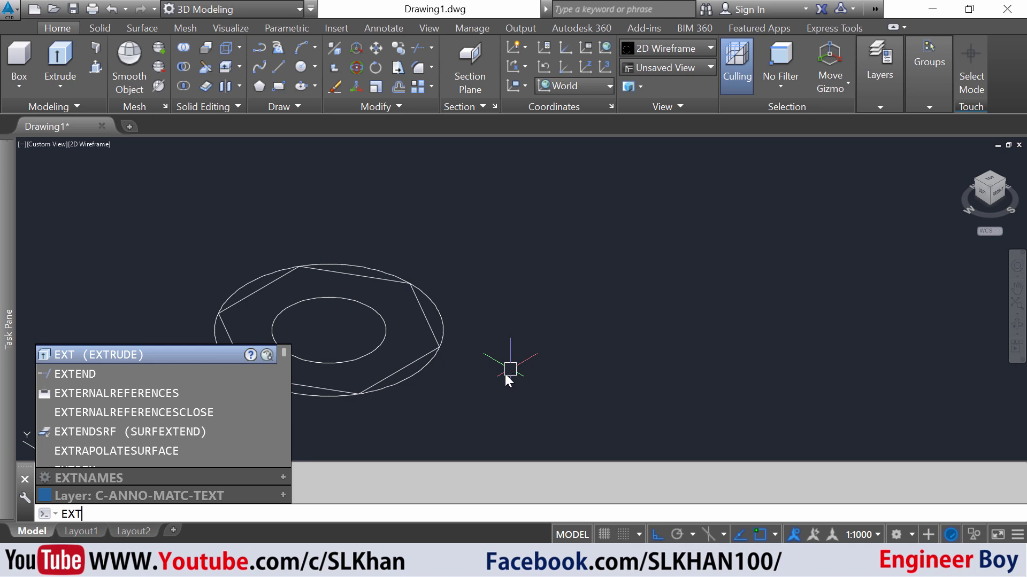
# Extrude the outer circle, inner circle and hexagon 10 units high
pyautogui.press('Return')
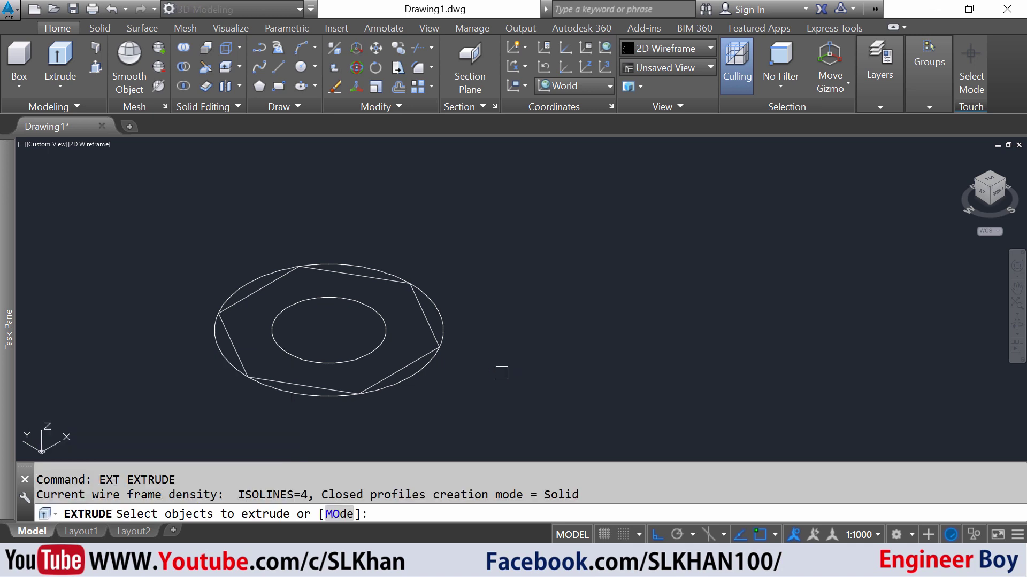
pyautogui.click(434, 308)
pyautogui.click(380, 317)
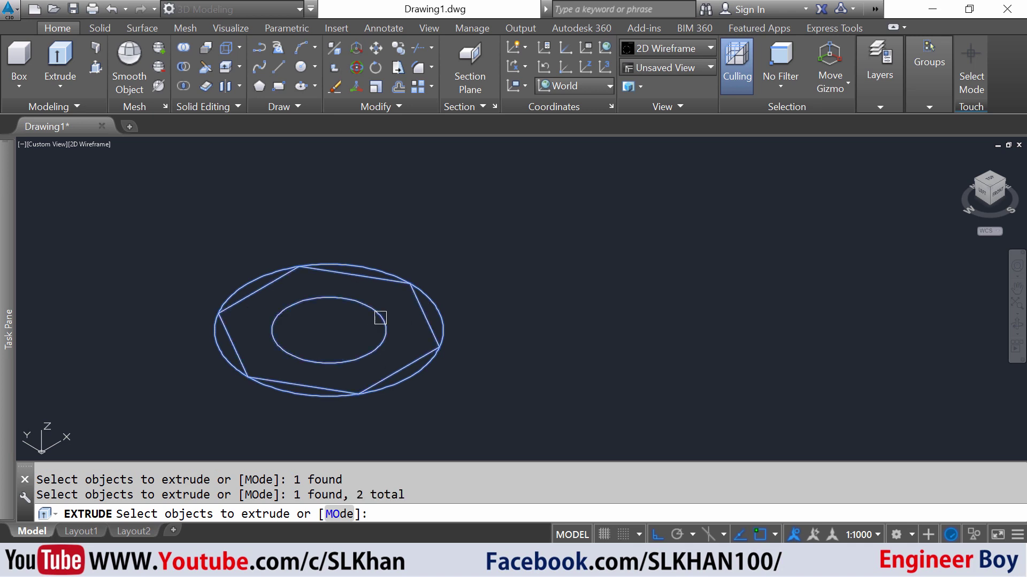
pyautogui.click(397, 289)
pyautogui.press('Return')
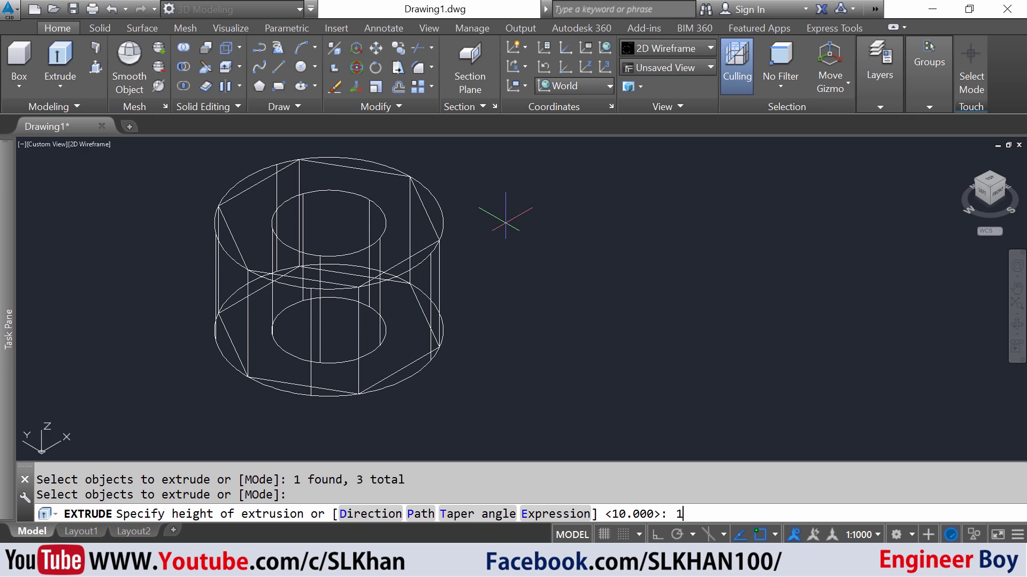
pyautogui.write('10')
pyautogui.press('Return')
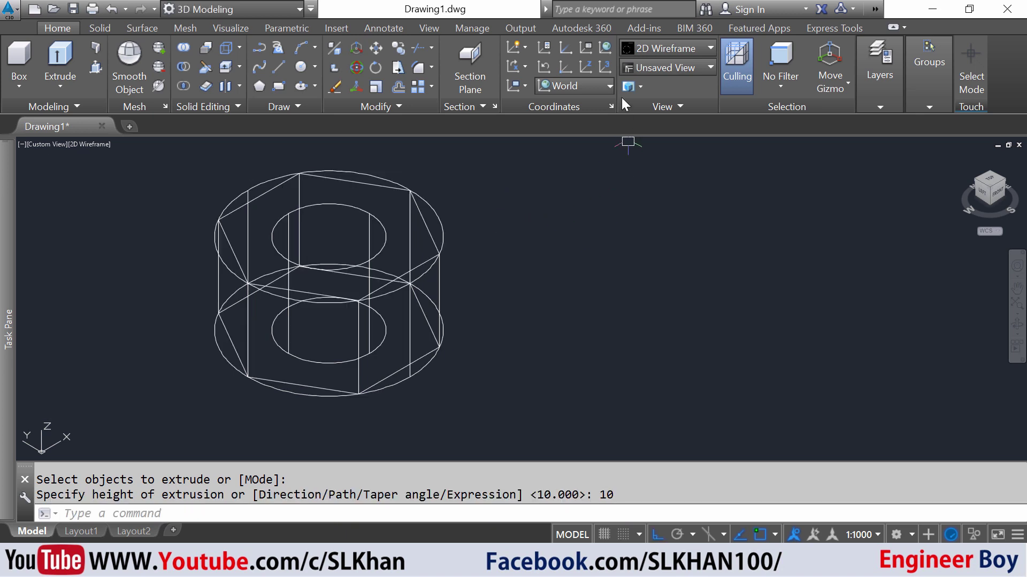
# Apply the Shaded, then the Realistic visual style
pyautogui.click(660, 47)
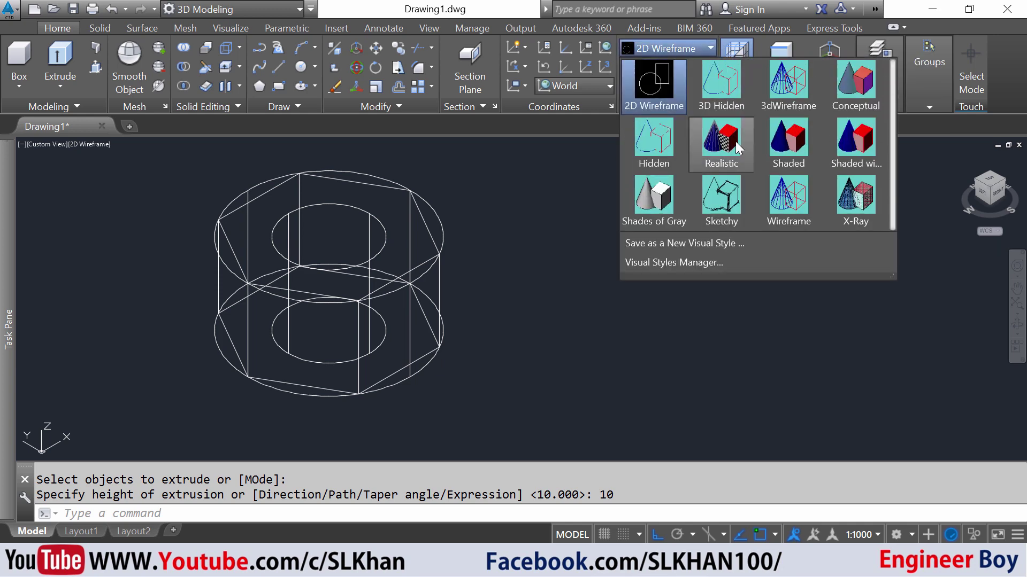
pyautogui.click(772, 143)
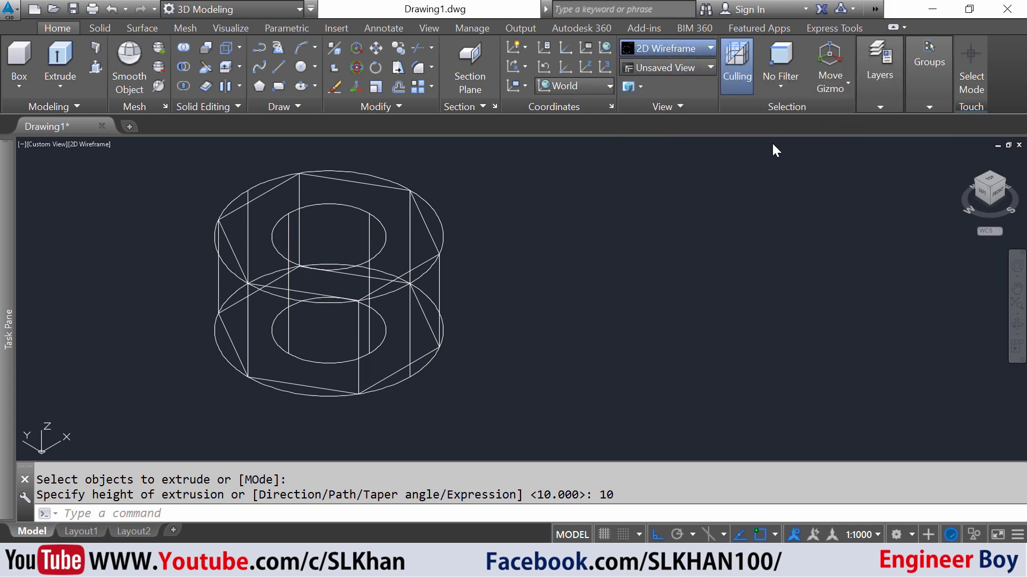
pyautogui.click(655, 49)
pyautogui.click(728, 145)
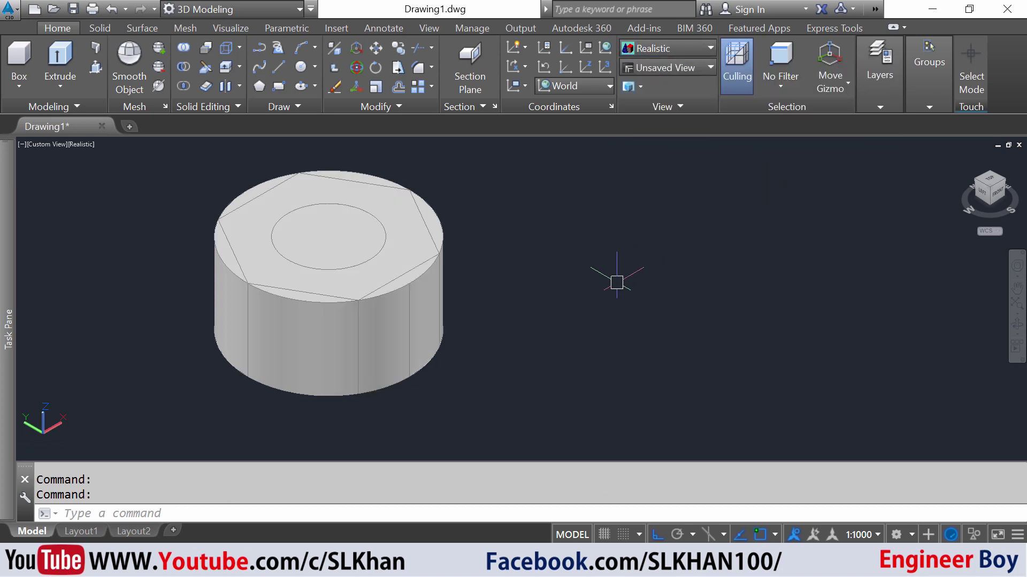
# Fillet the outer cylinder's top and bottom circular edges with radius 2
pyautogui.moveTo(617, 282); pyautogui.dragTo(544, 335, button='middle')
pyautogui.press('Escape')
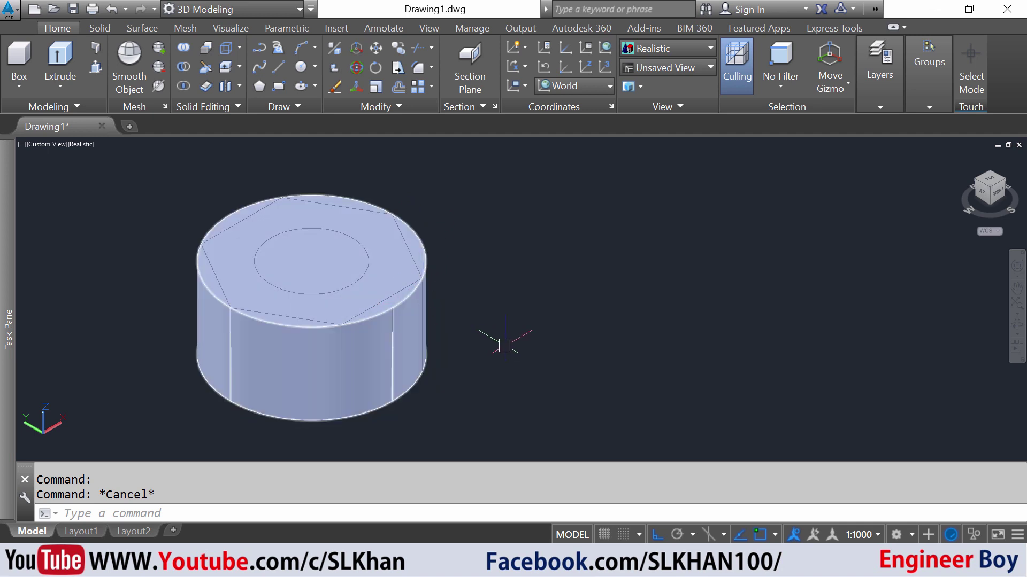
pyautogui.write('F')
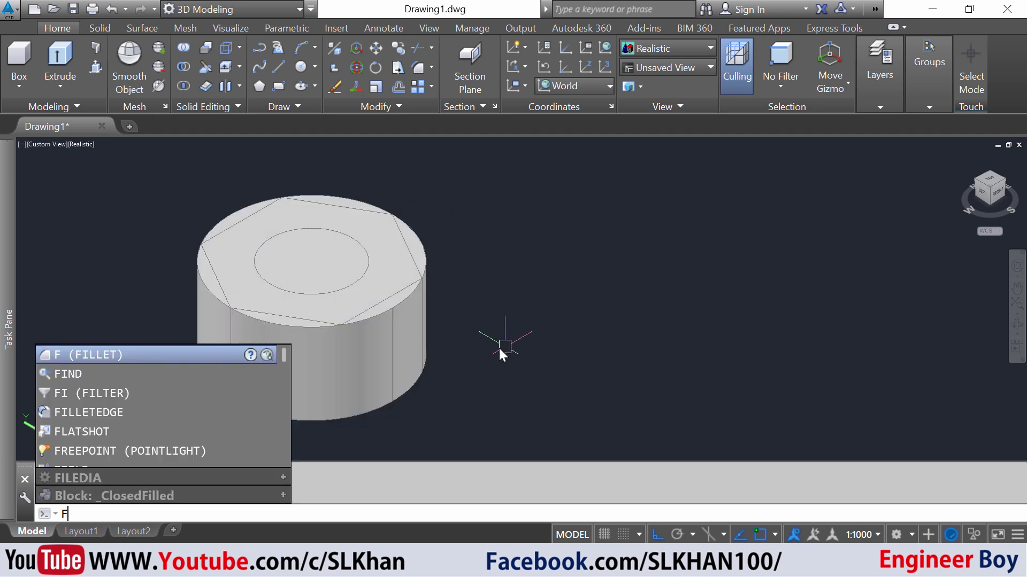
pyautogui.press('Return')
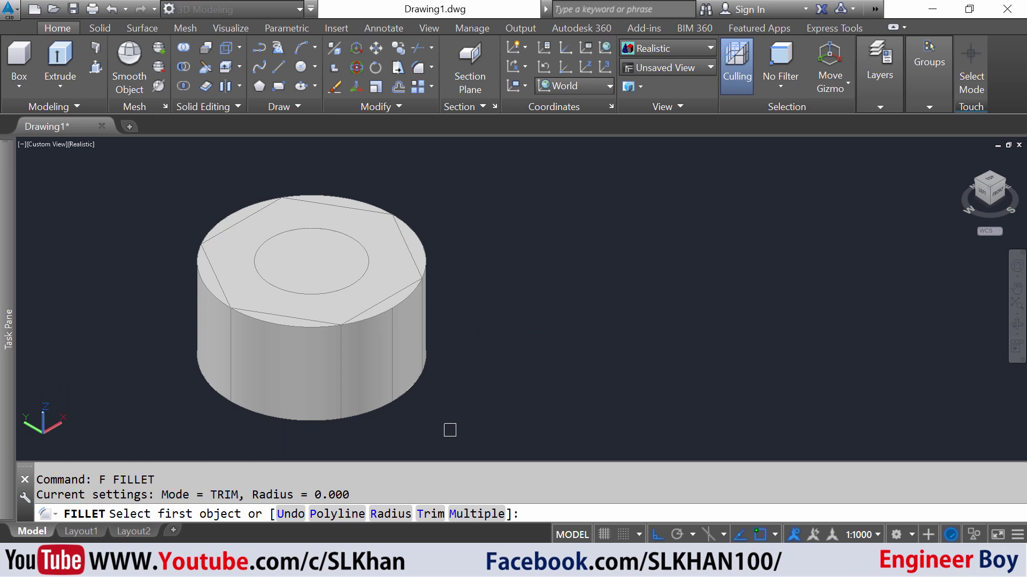
pyautogui.write('rst object or : r')
pyautogui.press('Return')
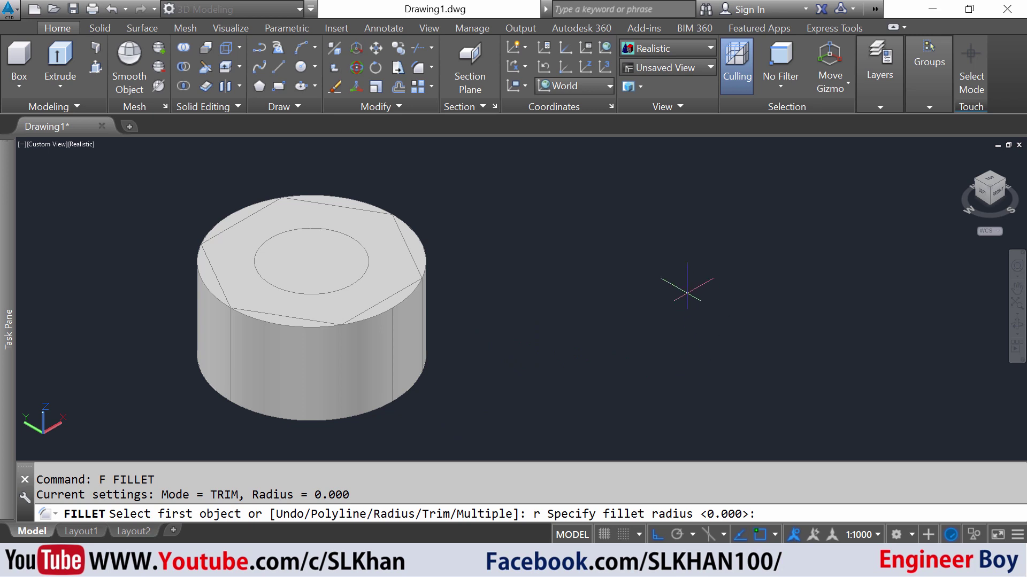
pyautogui.press('Return')
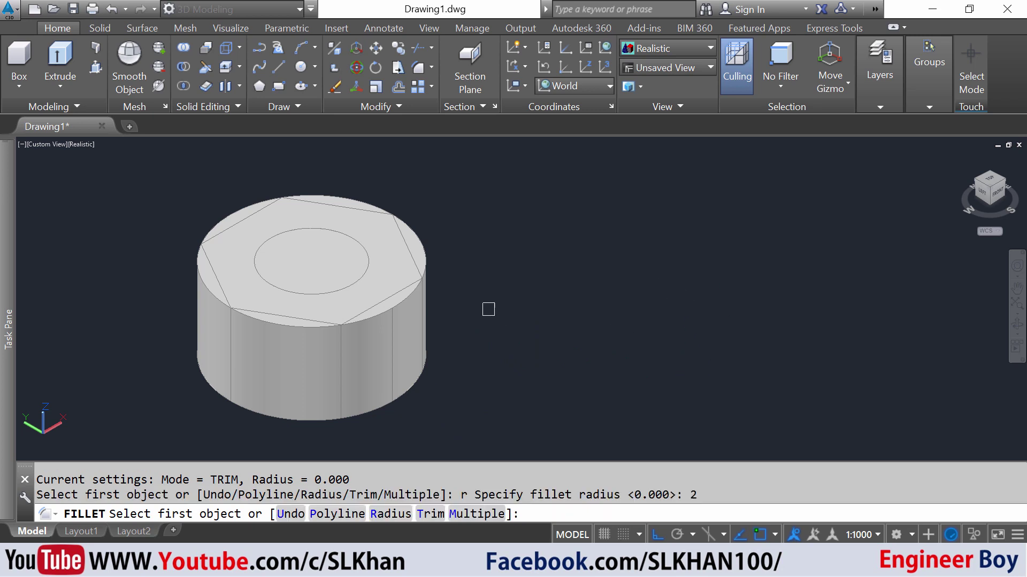
pyautogui.click(426, 245)
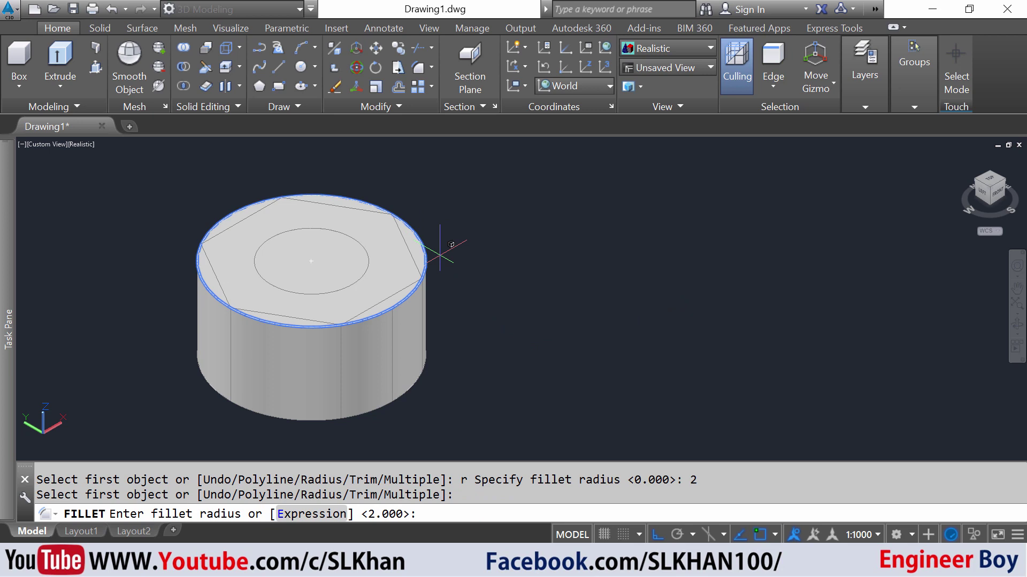
pyautogui.press('Return')
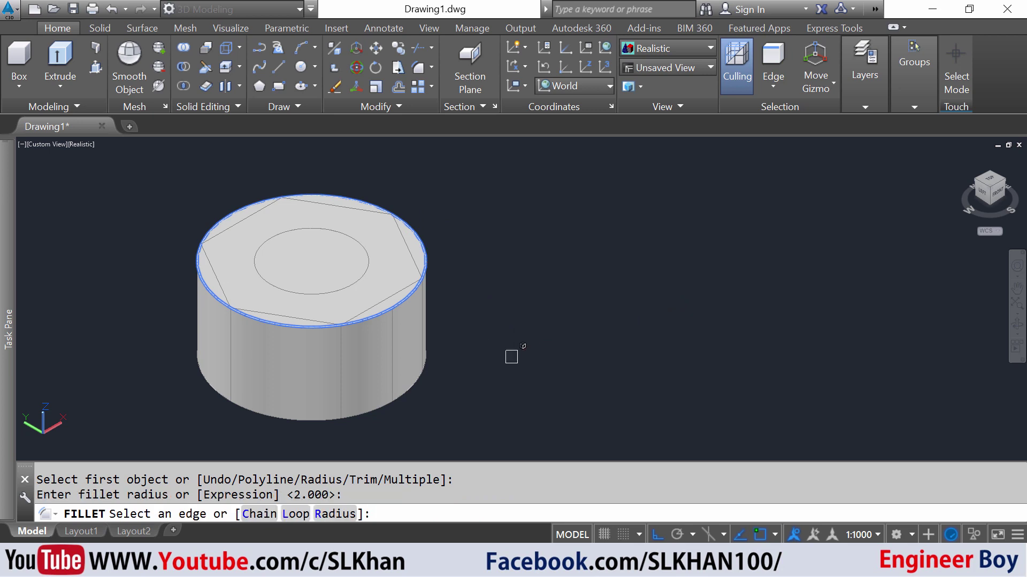
pyautogui.click(416, 389)
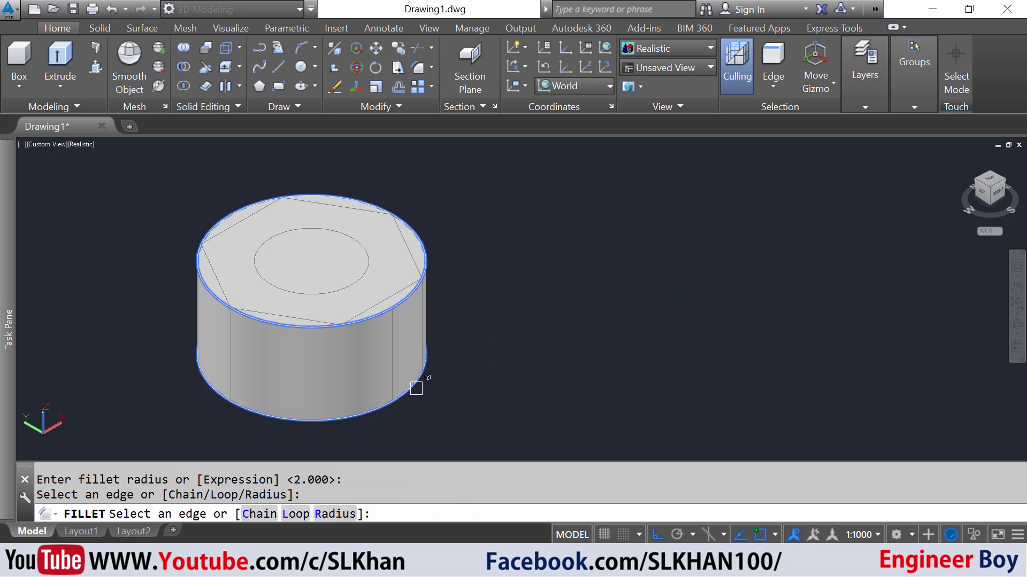
pyautogui.press('Return')
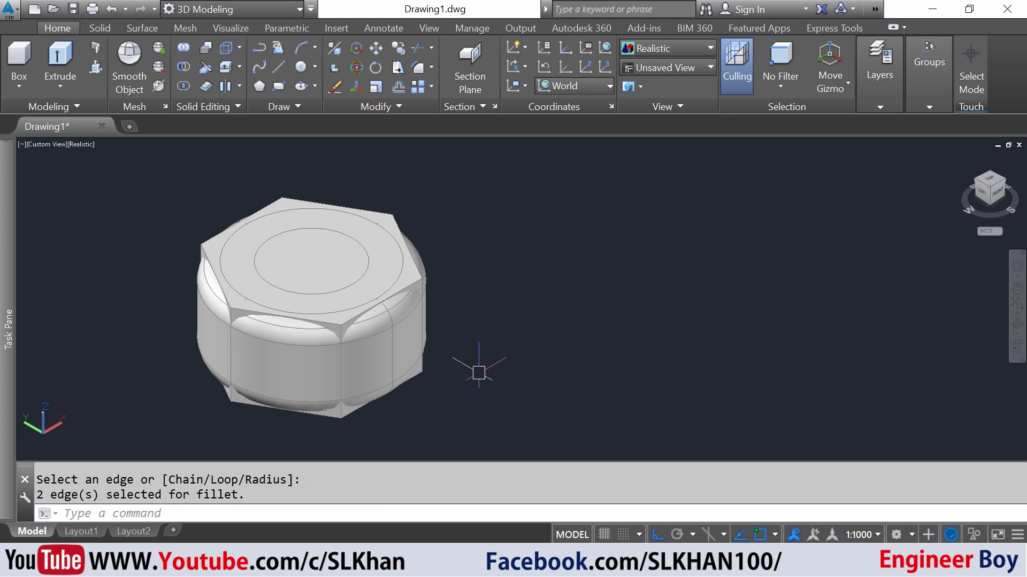
pyautogui.press('Escape')
pyautogui.press('Escape')
# Intersect the filleted cylinder with the hexagonal prism to keep their shared volume
pyautogui.write('inter')
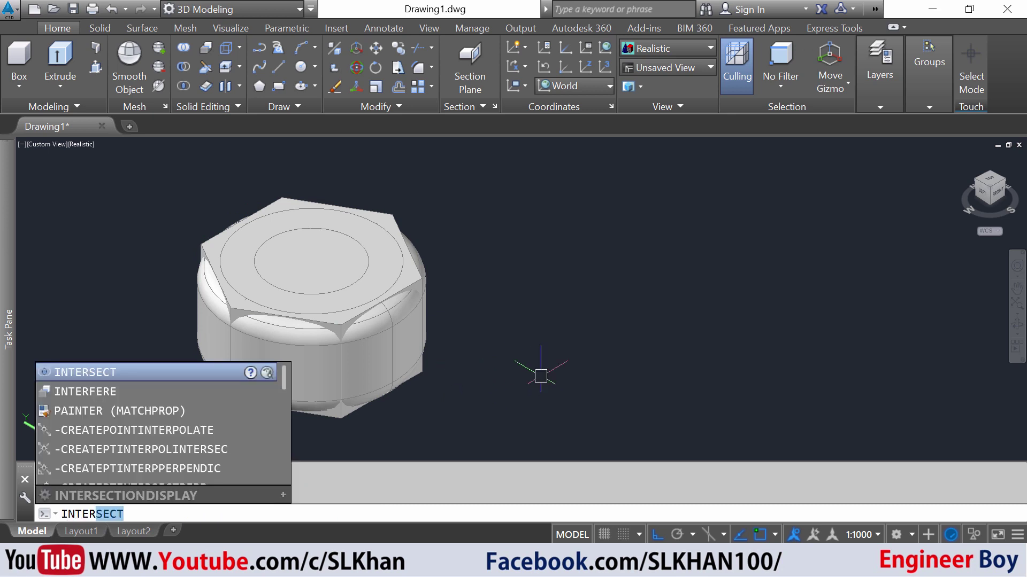
pyautogui.press('Return')
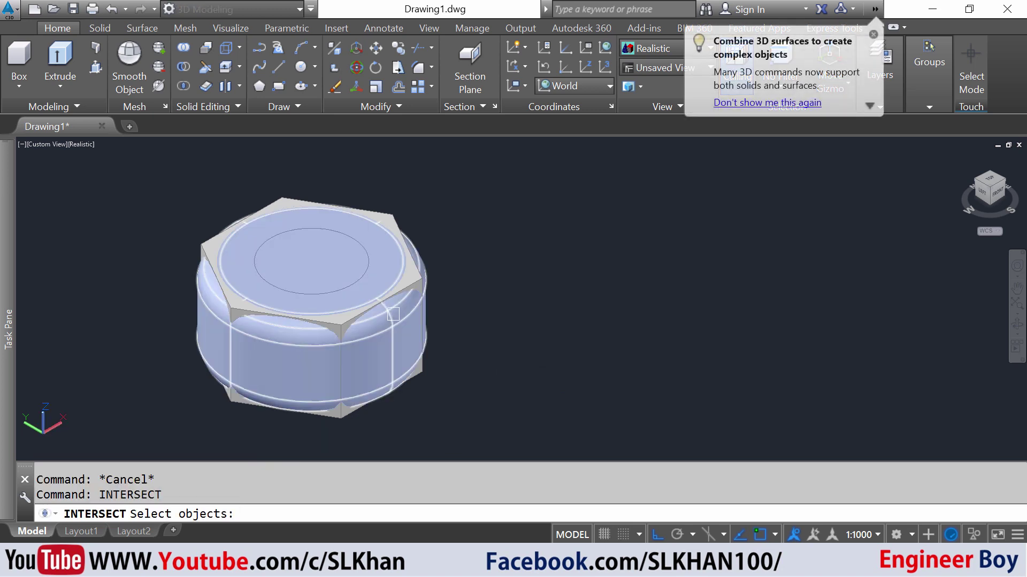
pyautogui.click(405, 282)
pyautogui.click(396, 217)
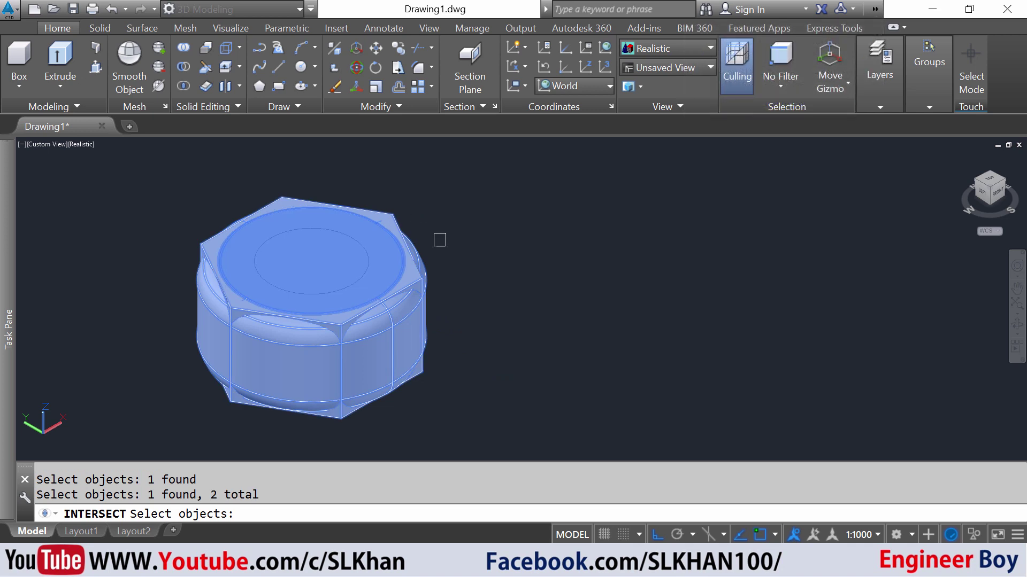
pyautogui.press('Return')
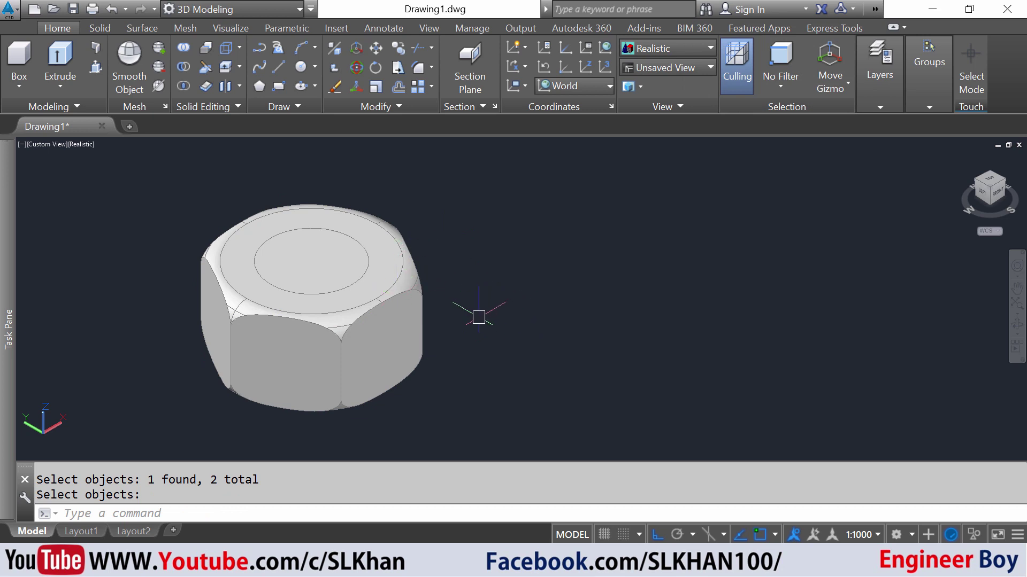
pyautogui.scroll(2, 422, 324)
# Copy the whole nut to a new spot up and to the right
pyautogui.press('Escape')
pyautogui.press('Escape')
pyautogui.scroll(-2, 339, 303)
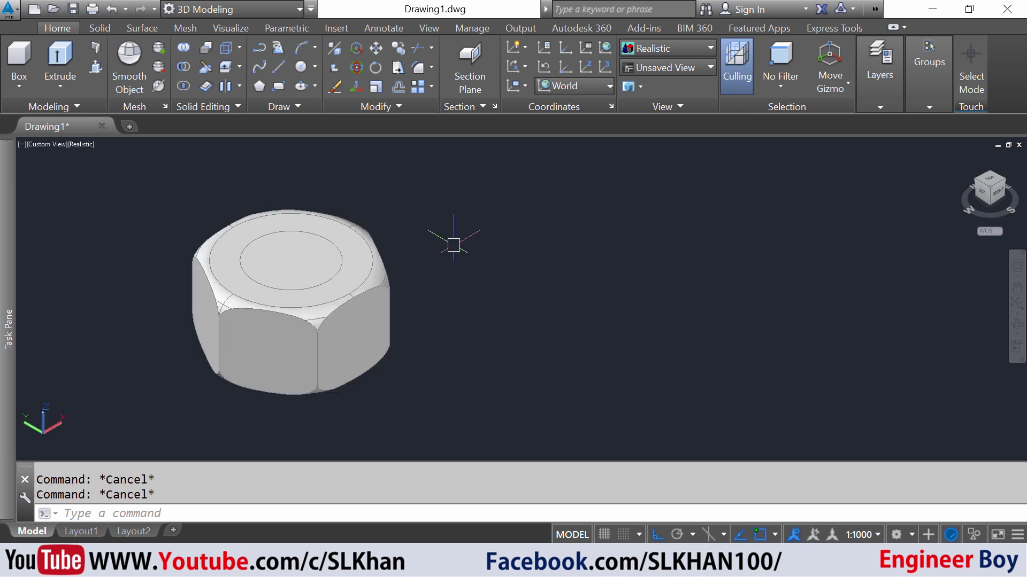
pyautogui.click(455, 241)
pyautogui.click(322, 302)
pyautogui.write('co')
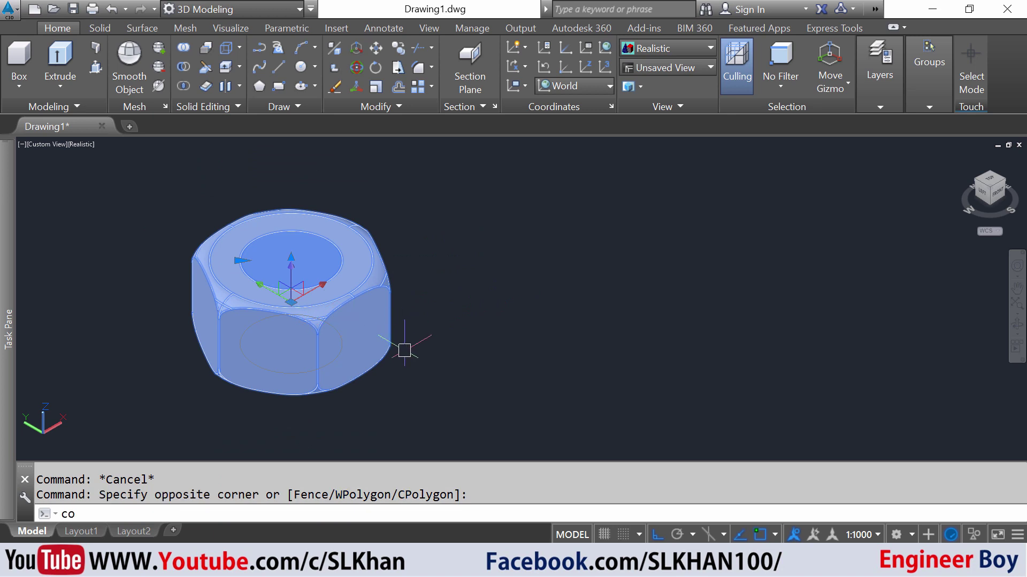
pyautogui.press('Return')
pyautogui.click(405, 348)
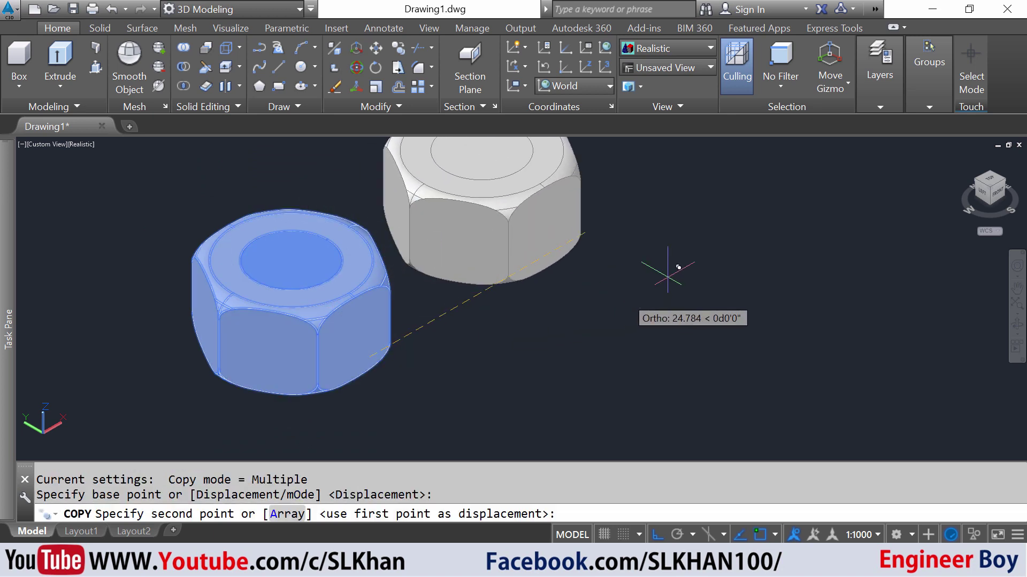
pyautogui.click(740, 211)
pyautogui.press('Escape')
pyautogui.press('Escape')
# Subtract the inner cylinder from the original nut to bore the through-hole
pyautogui.scroll(2, 304, 305)
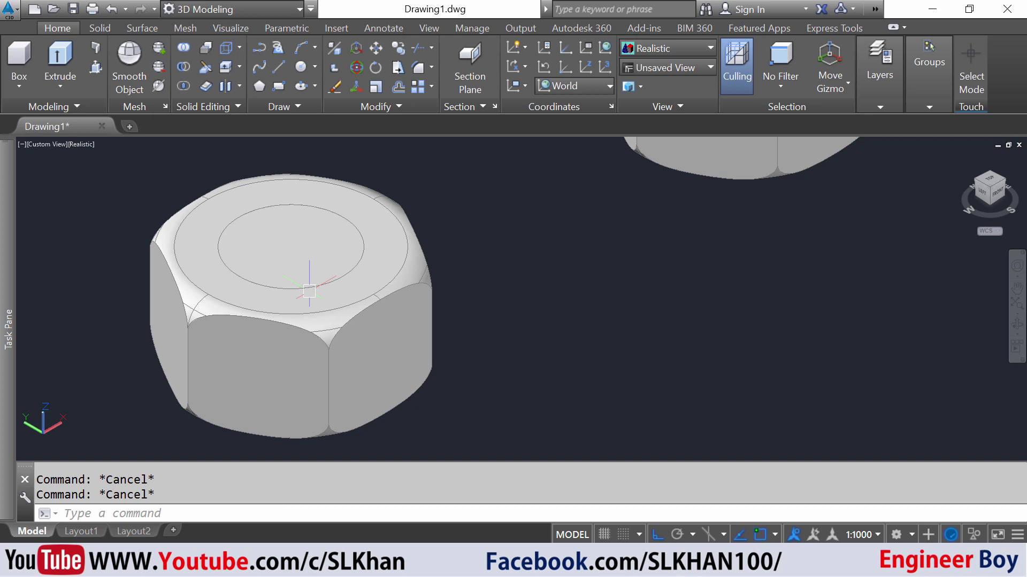
pyautogui.write('su')
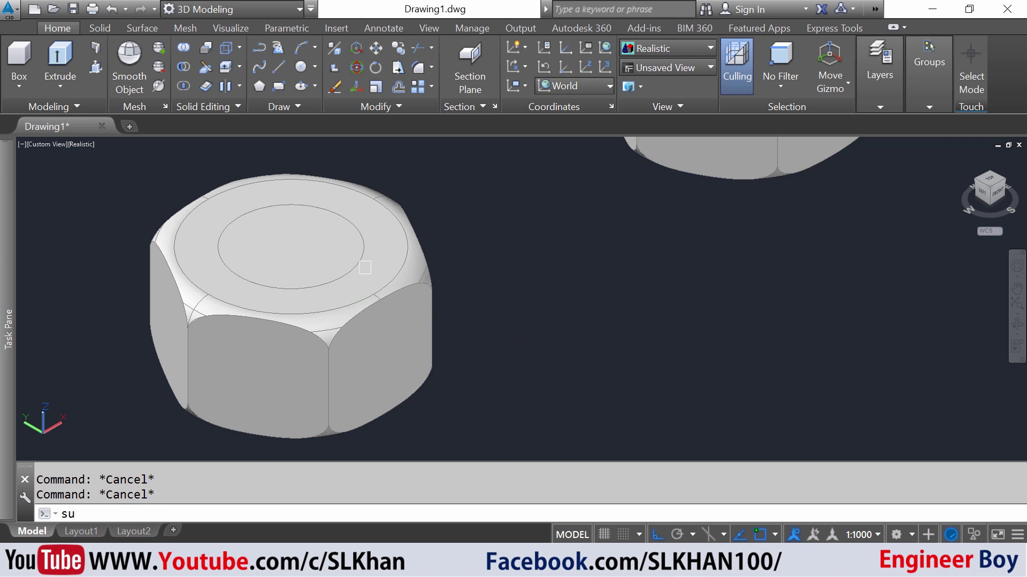
pyautogui.press('Return')
pyautogui.click(369, 247)
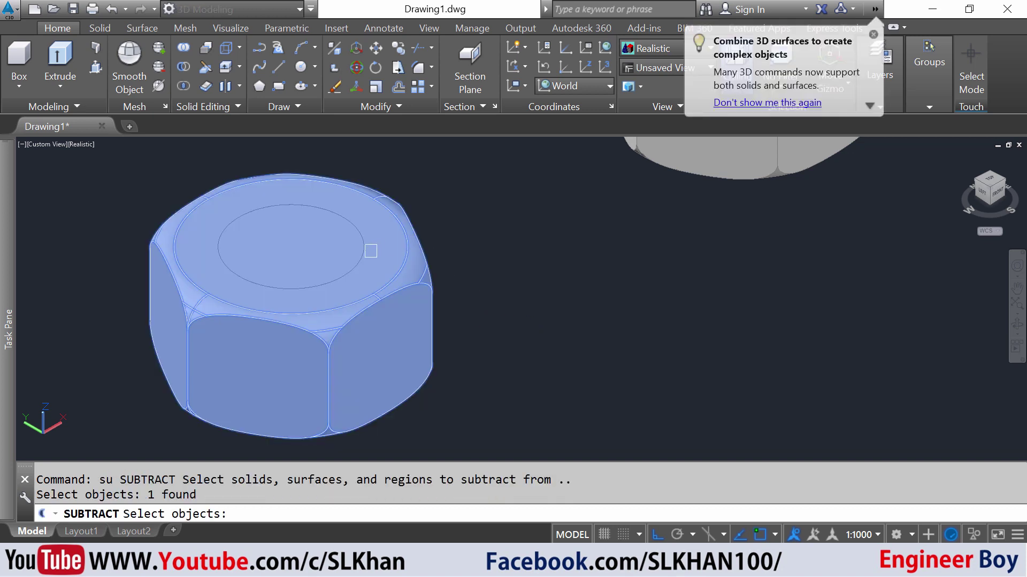
pyautogui.click(358, 252)
pyautogui.press('Escape')
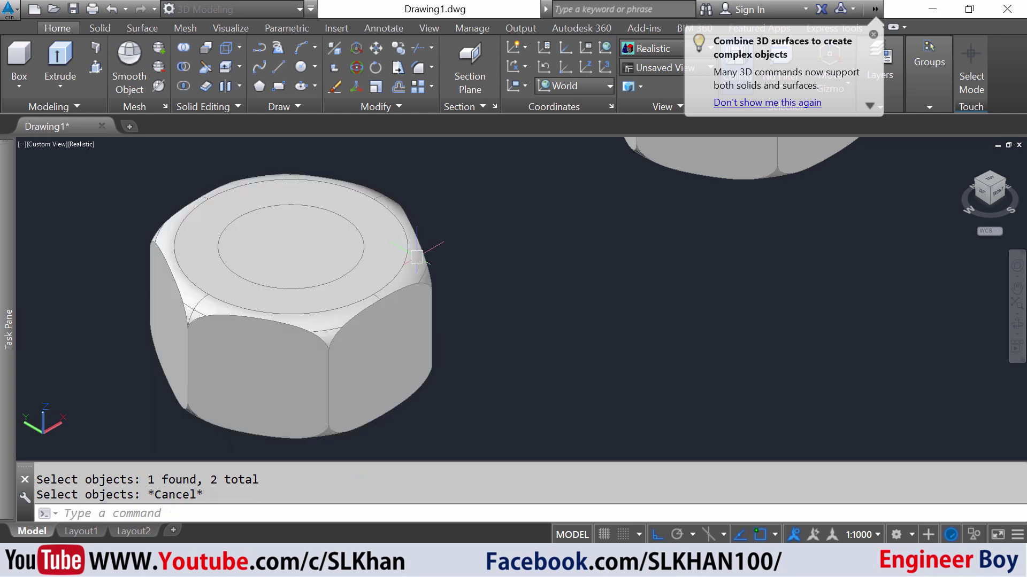
pyautogui.press('Return')
pyautogui.click(421, 250)
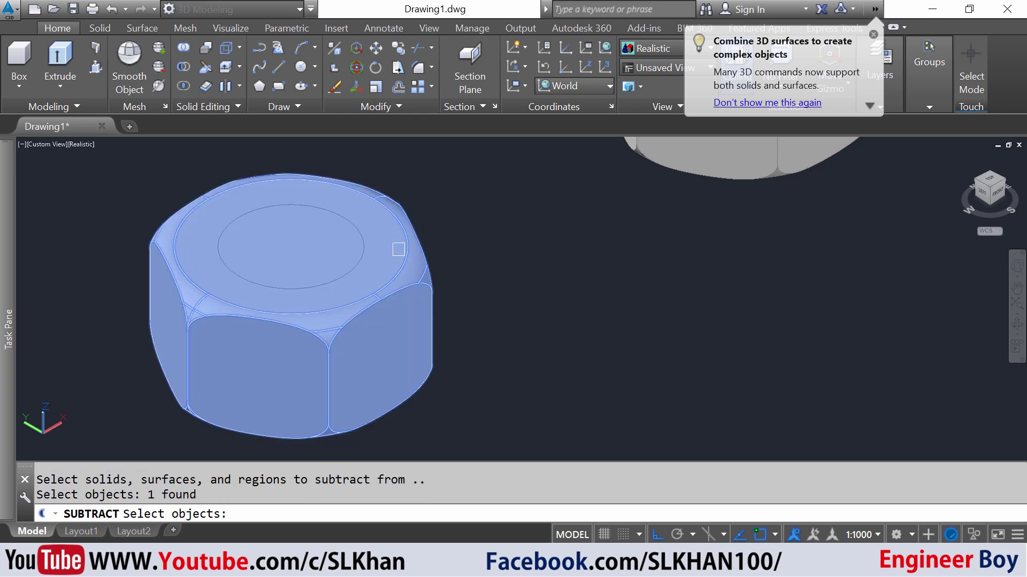
pyautogui.press('Return')
pyautogui.click(359, 255)
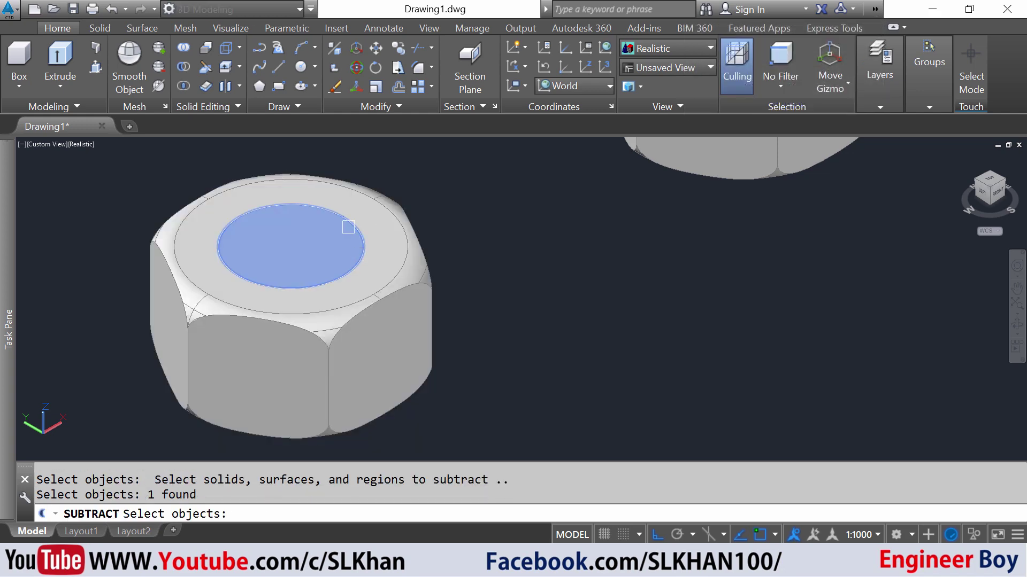
pyautogui.press('Return')
pyautogui.press('Escape')
pyautogui.press('Escape')
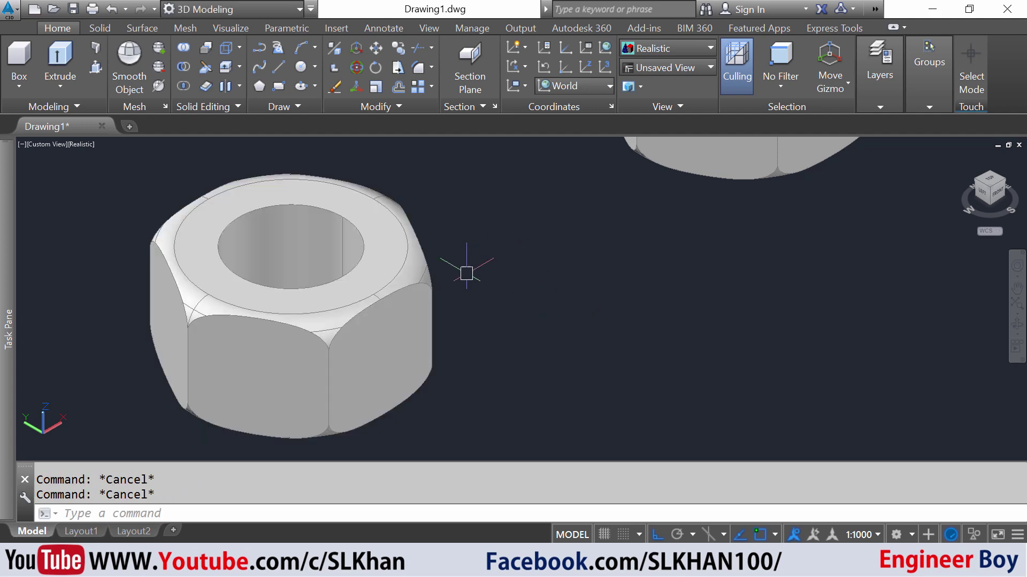
pyautogui.scroll(-3, 496, 301)
# Orbit the view to look at the nut nearly from above
pyautogui.write('3do')
pyautogui.press('Return')
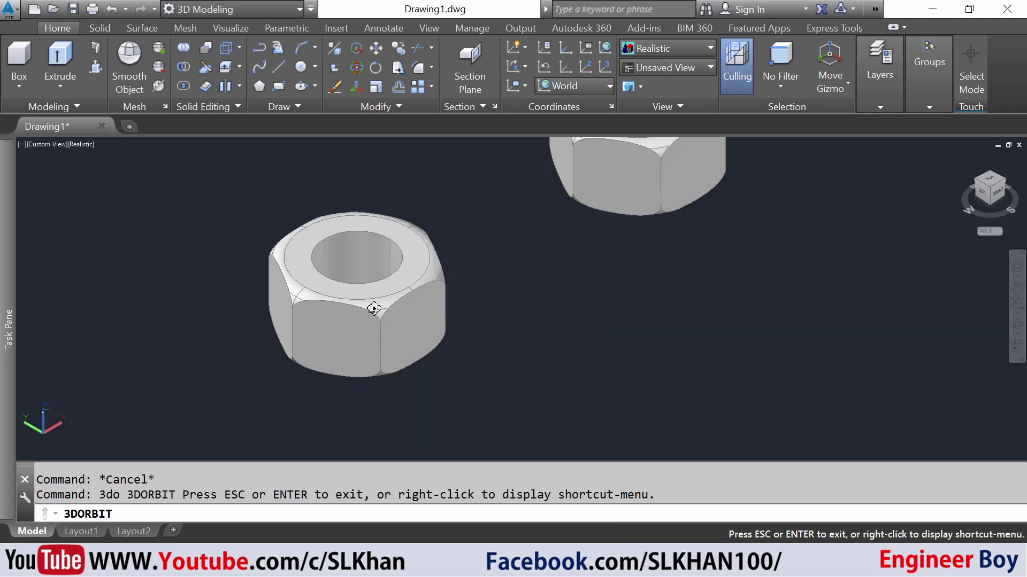
pyautogui.moveTo(435, 305); pyautogui.dragTo(395, 298)
pyautogui.moveTo(474, 297); pyautogui.dragTo(449, 298)
pyautogui.press('Escape')
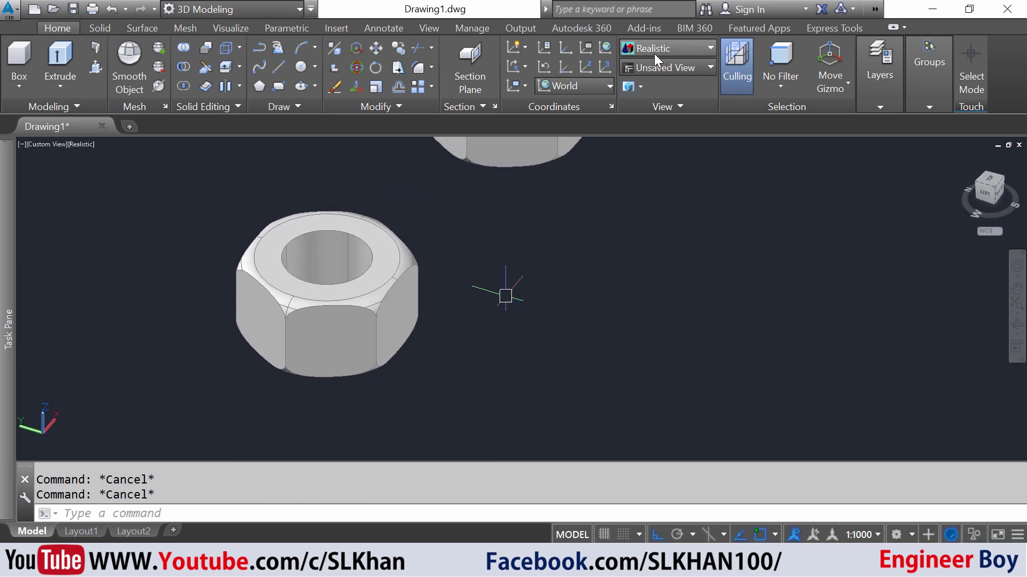
# Try Shades of Gray, Shaded with edges and Shaded styles, settling on Shades of Gray
pyautogui.click(653, 50)
pyautogui.click(673, 185)
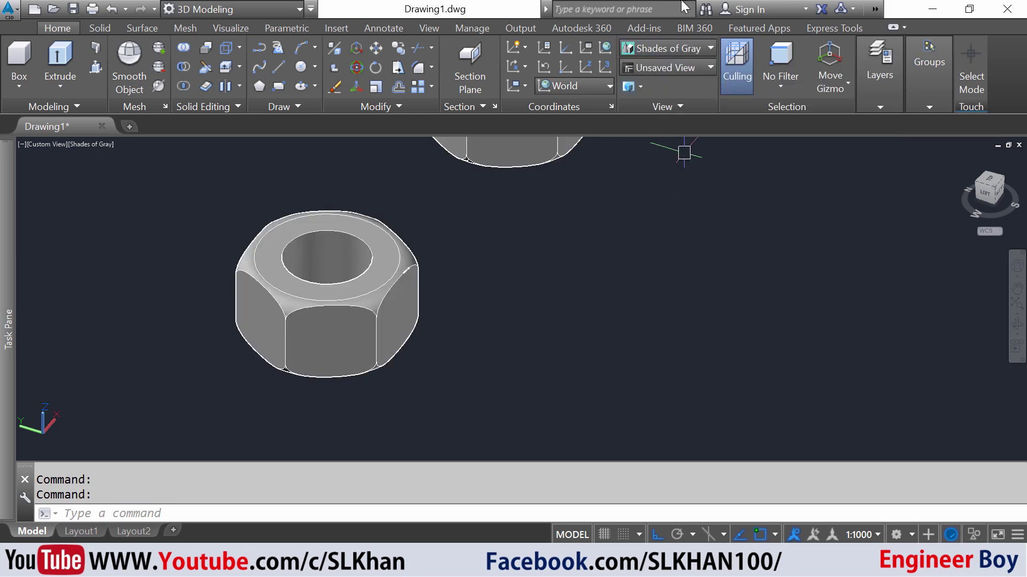
pyautogui.click(693, 47)
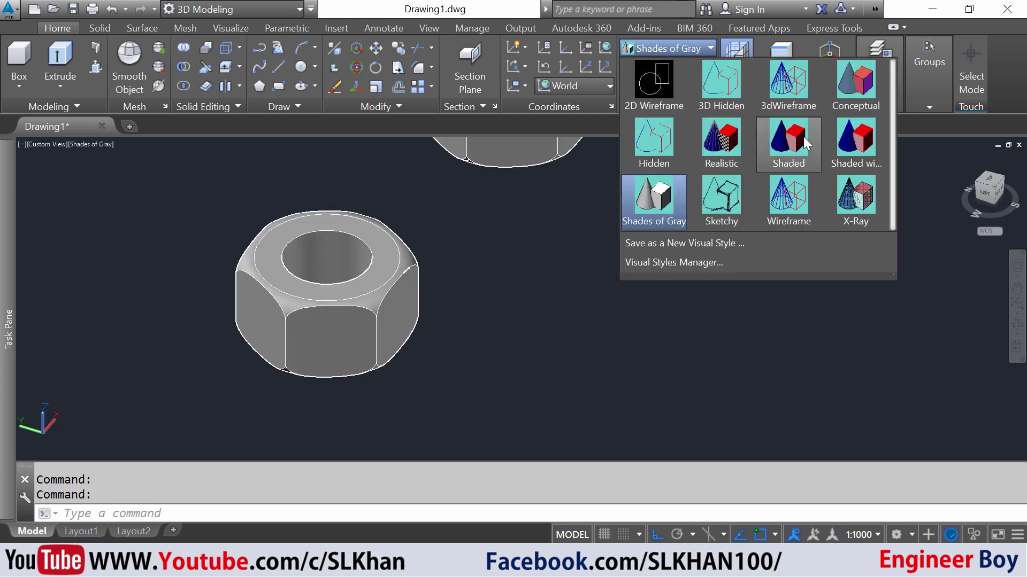
pyautogui.click(834, 140)
pyautogui.click(668, 50)
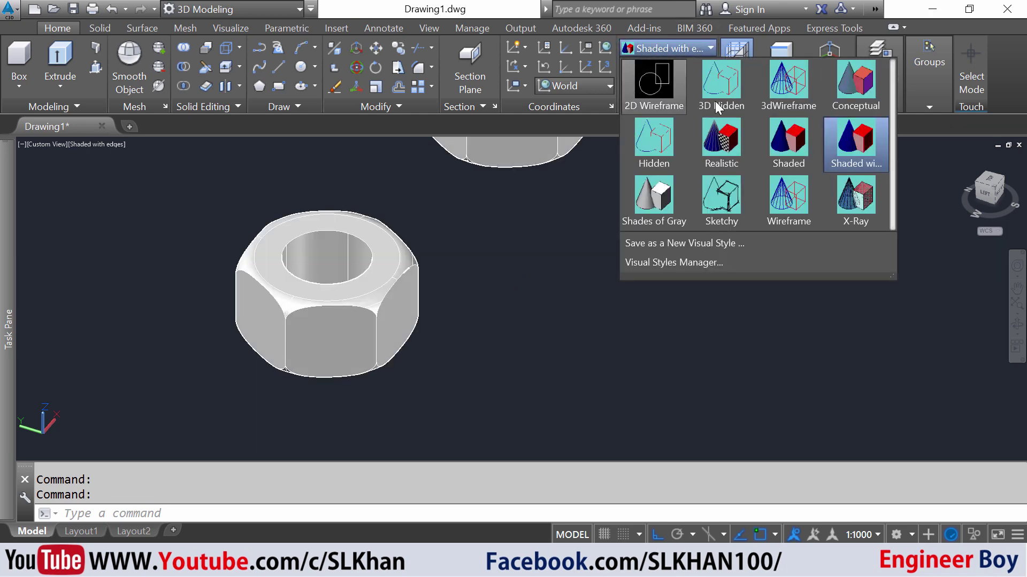
pyautogui.click(851, 143)
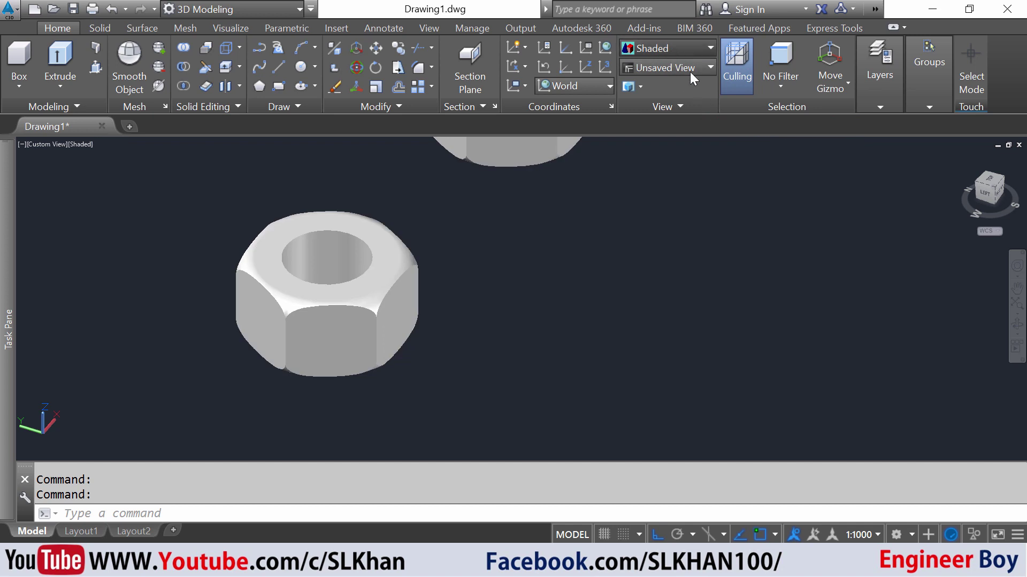
pyautogui.click(679, 48)
pyautogui.click(665, 197)
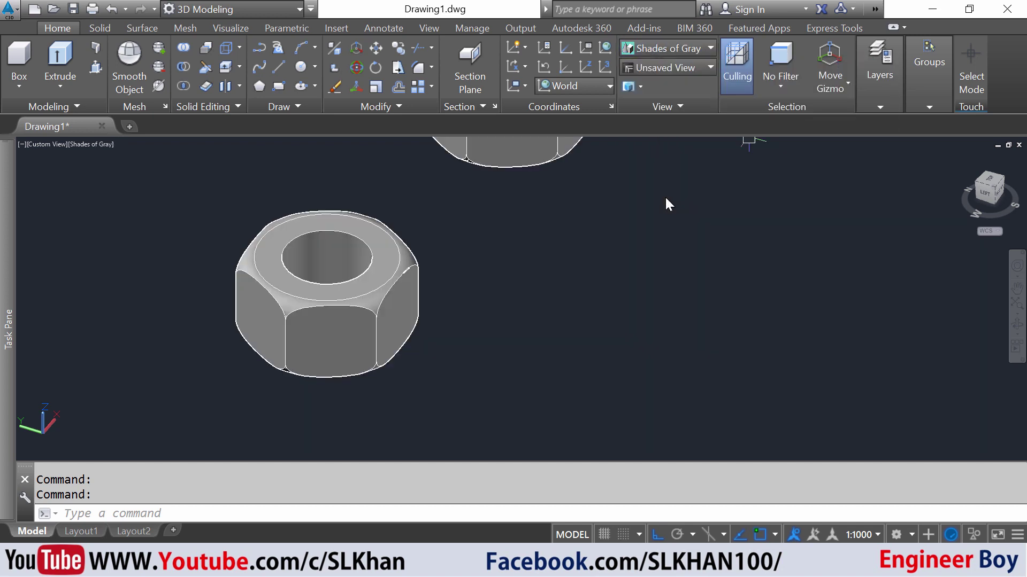
pyautogui.press('Escape')
pyautogui.press('Escape')
# Press-pull the copy's inner circle 30 units upward into the bolt shank
pyautogui.write('3d')
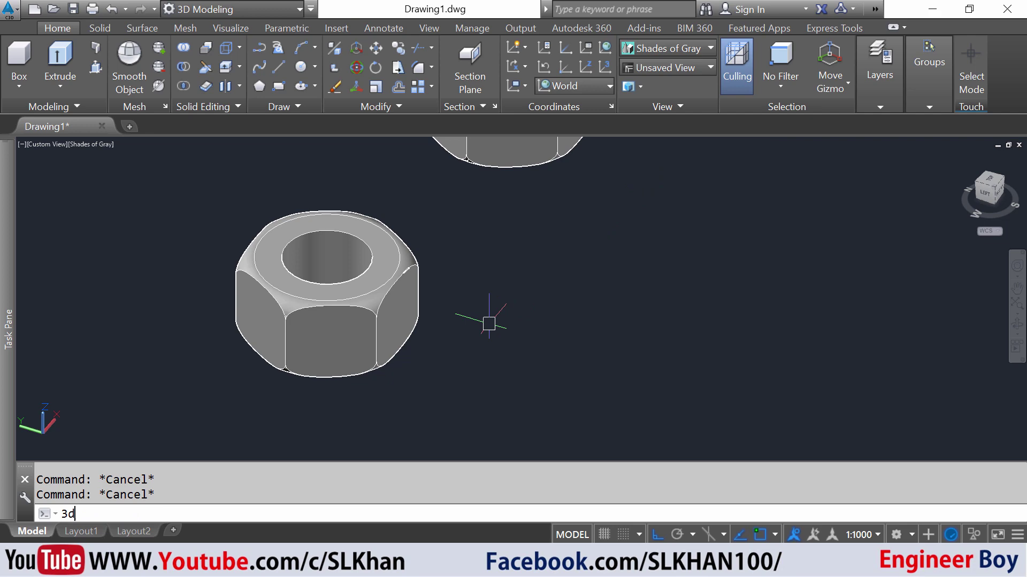
pyautogui.press('Return')
pyautogui.moveTo(448, 334); pyautogui.dragTo(690, 300)
pyautogui.press('Escape')
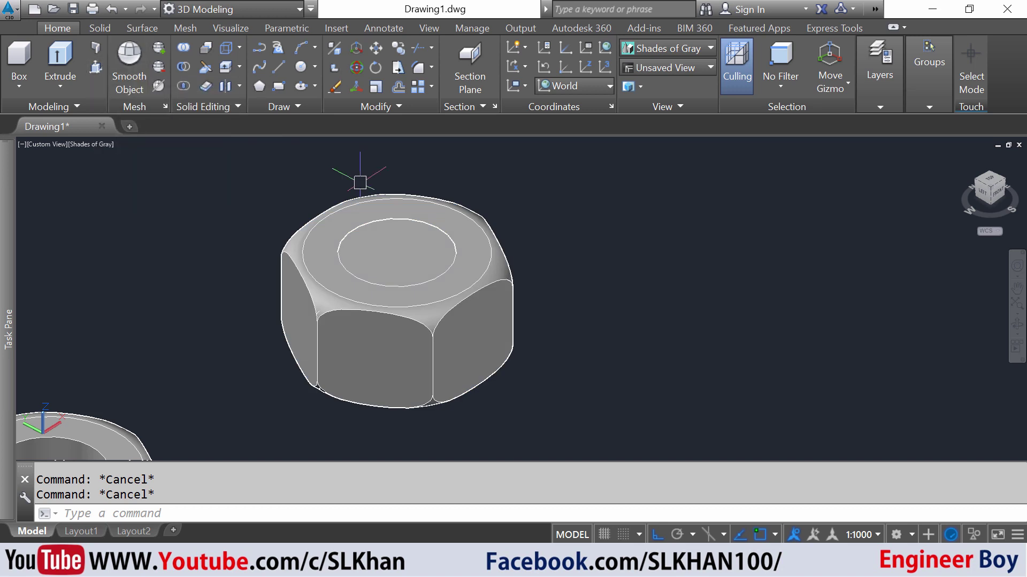
pyautogui.write('press')
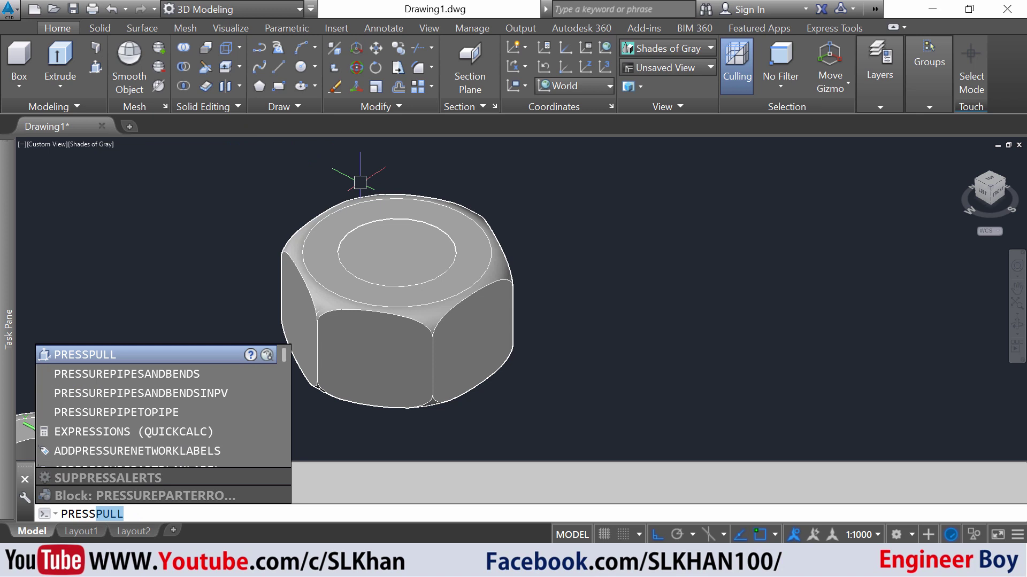
pyautogui.write('full')
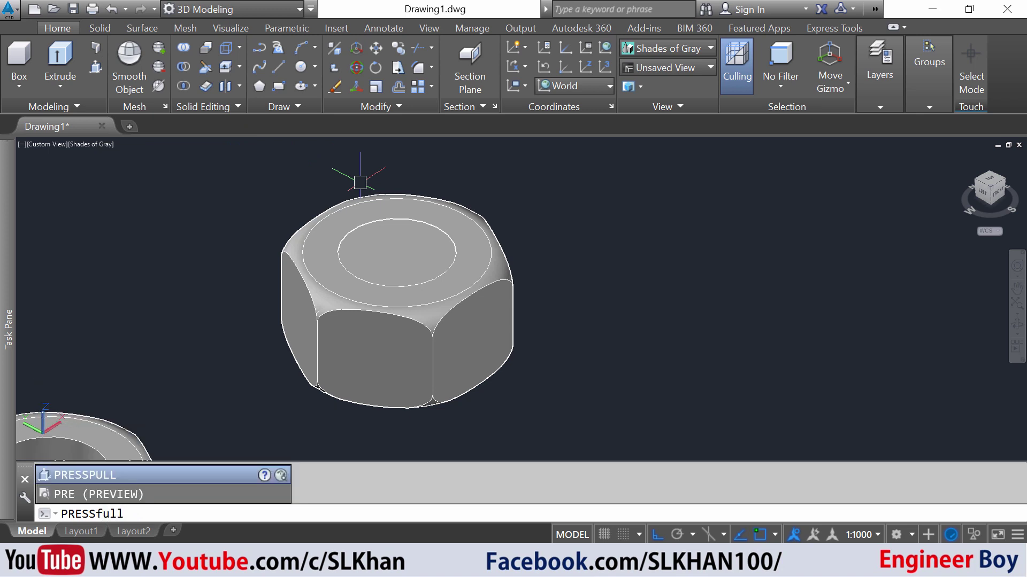
pyautogui.press('Return')
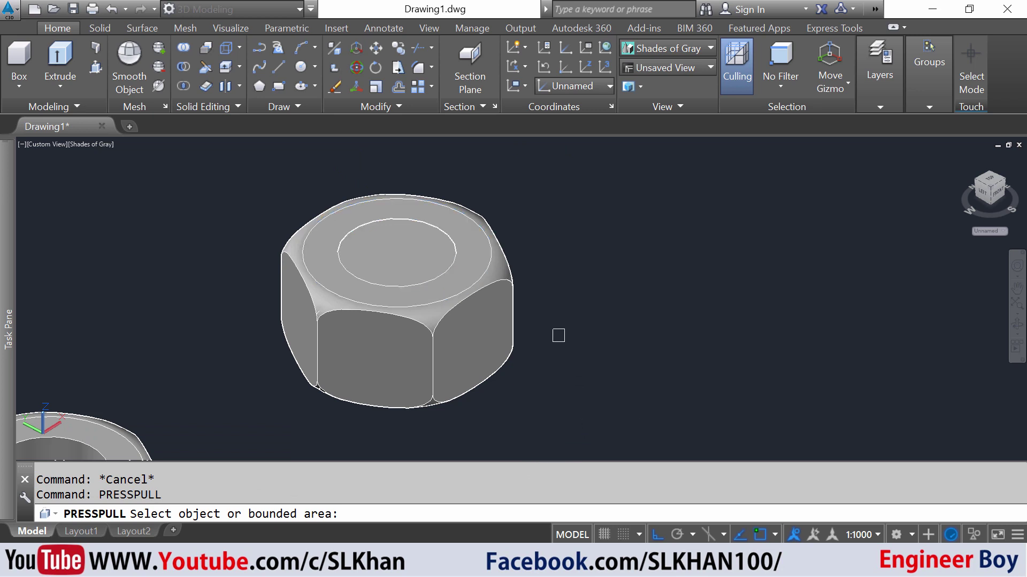
pyautogui.click(404, 249)
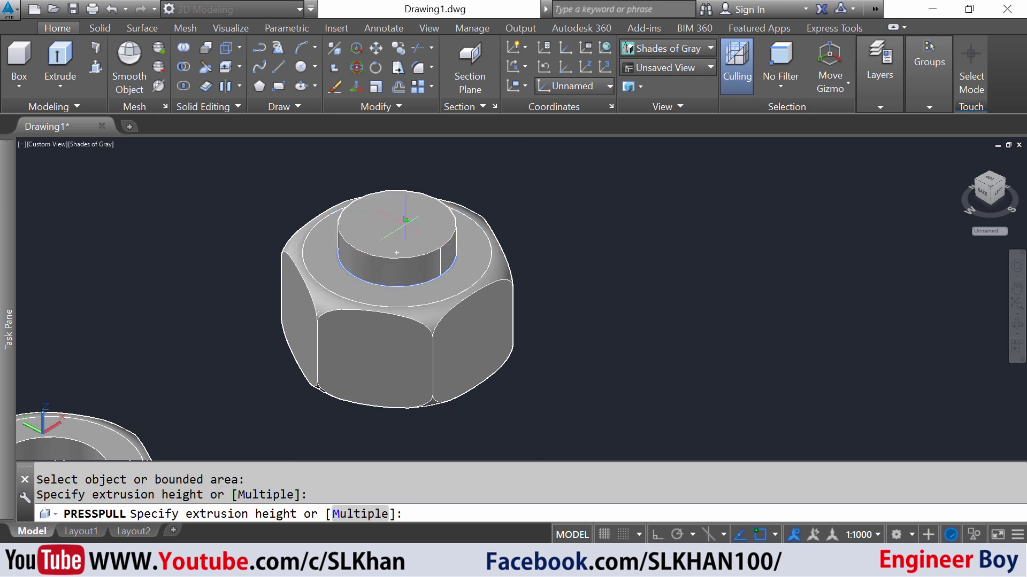
pyautogui.scroll(-3, 404, 278)
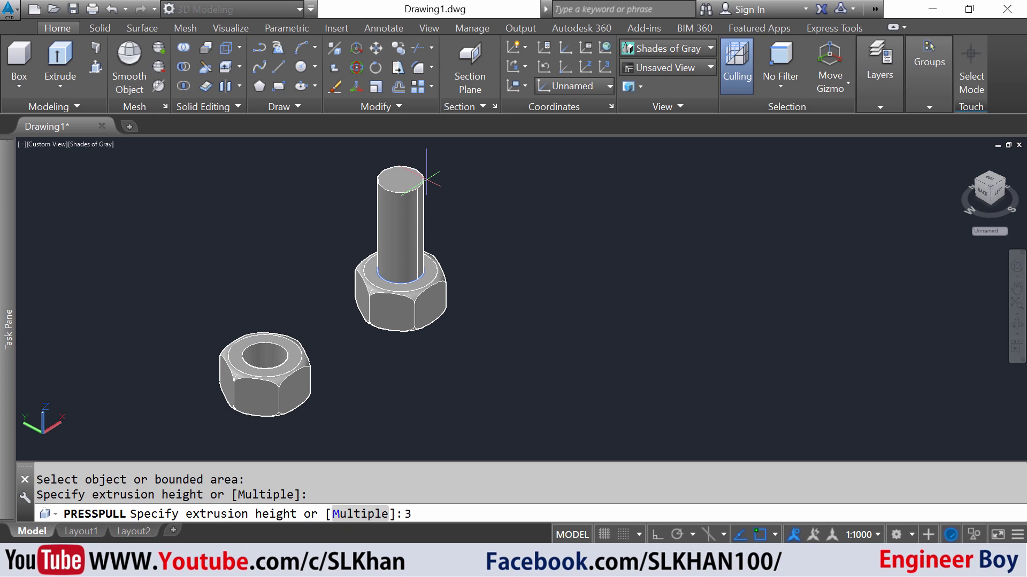
pyautogui.press('Return')
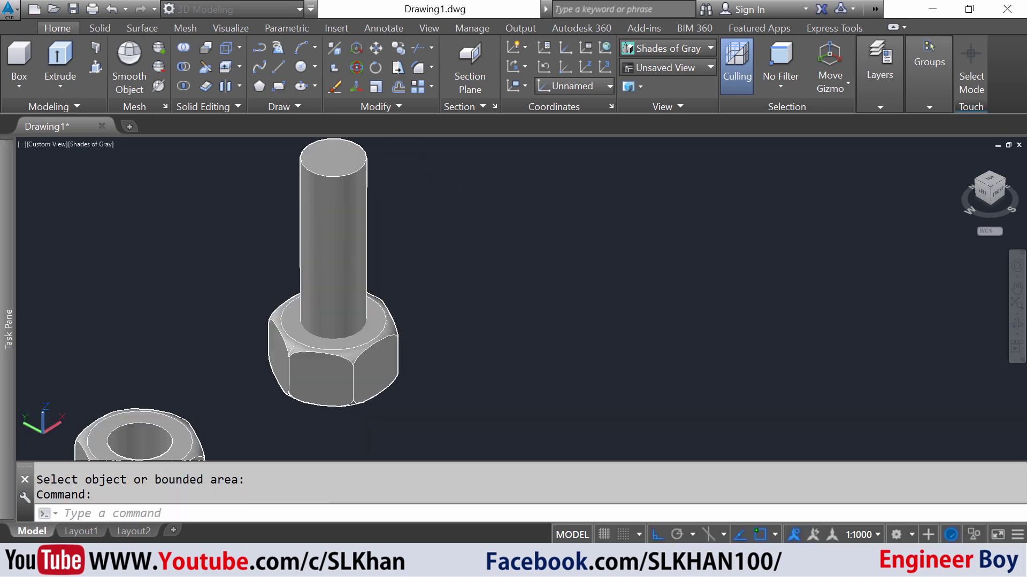
# Start a helix at the shaft's top-face centre, with base radius 5 at the shaft edge
pyautogui.press('Escape')
pyautogui.press('Escape')
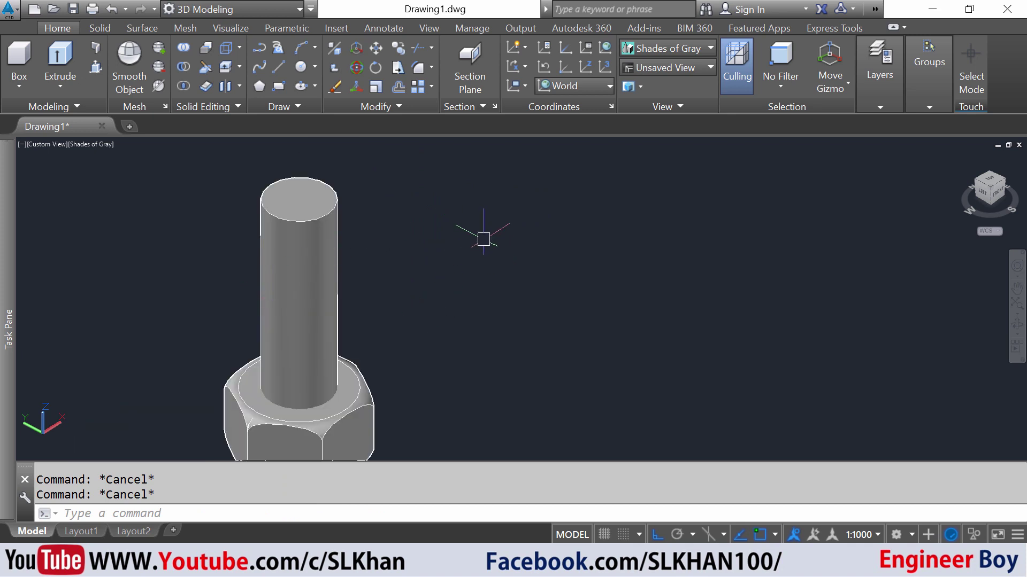
pyautogui.write('HELi')
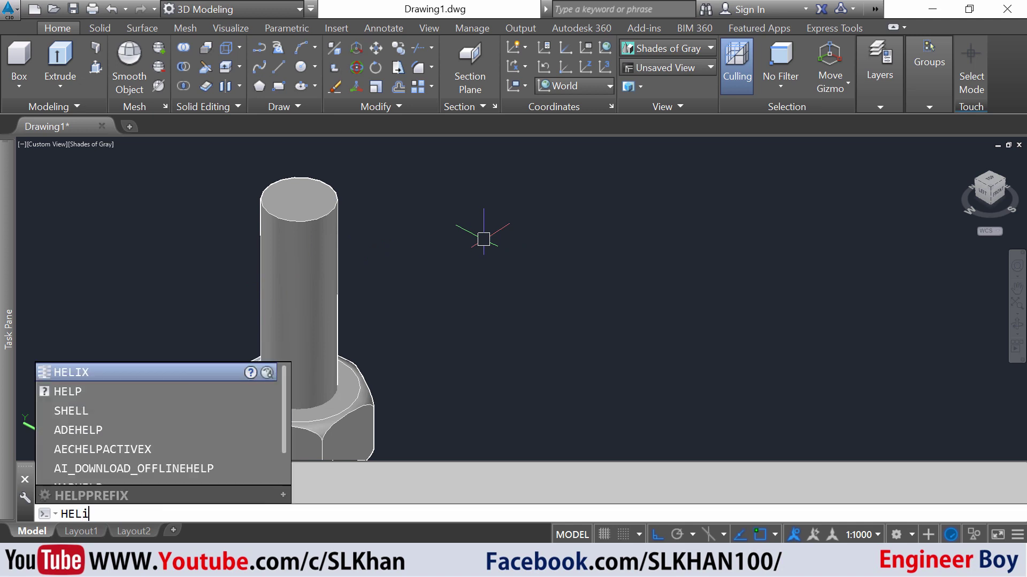
pyautogui.write('x')
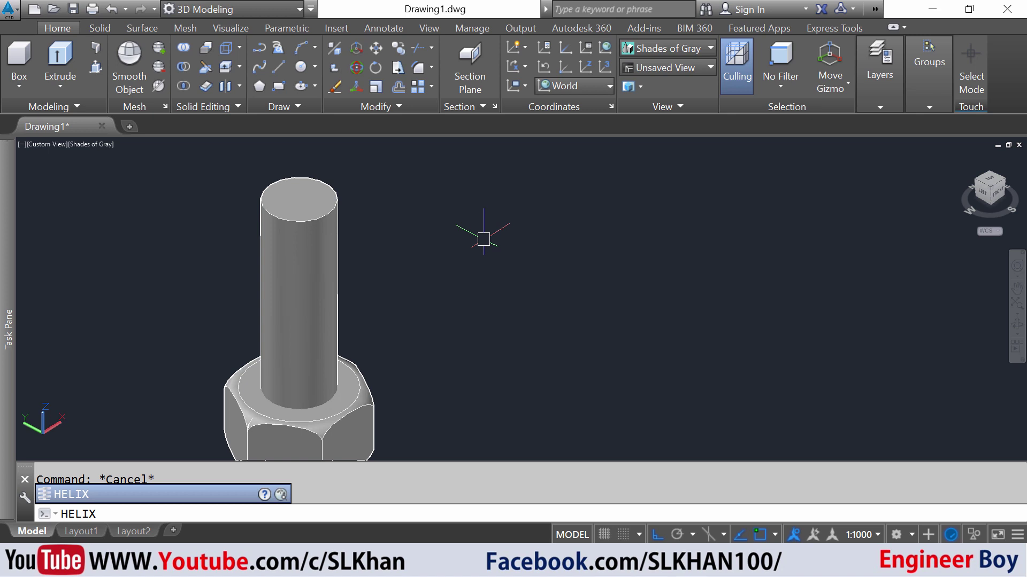
pyautogui.press('Return')
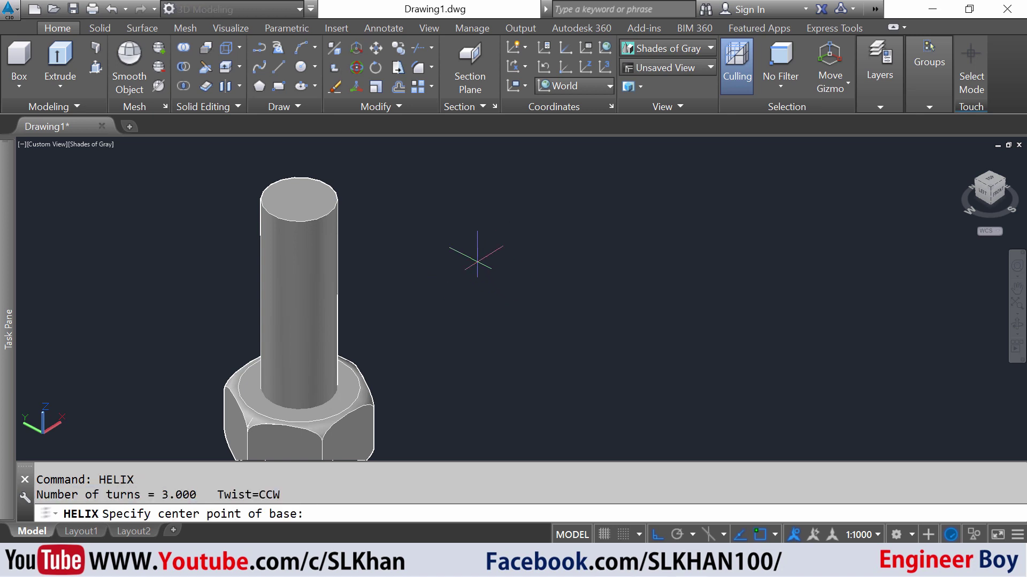
pyautogui.scroll(3, 351, 161)
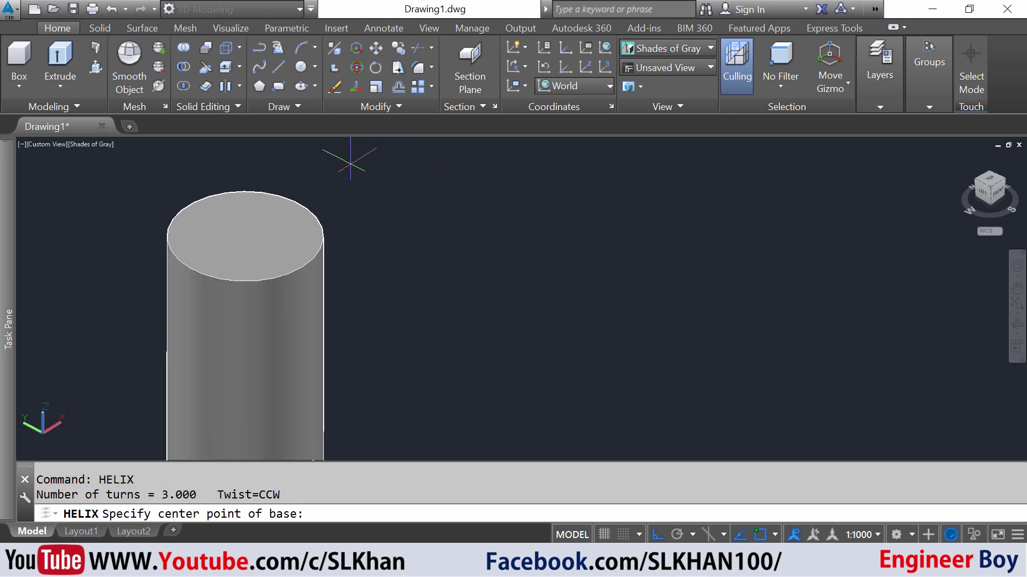
pyautogui.click(245, 236)
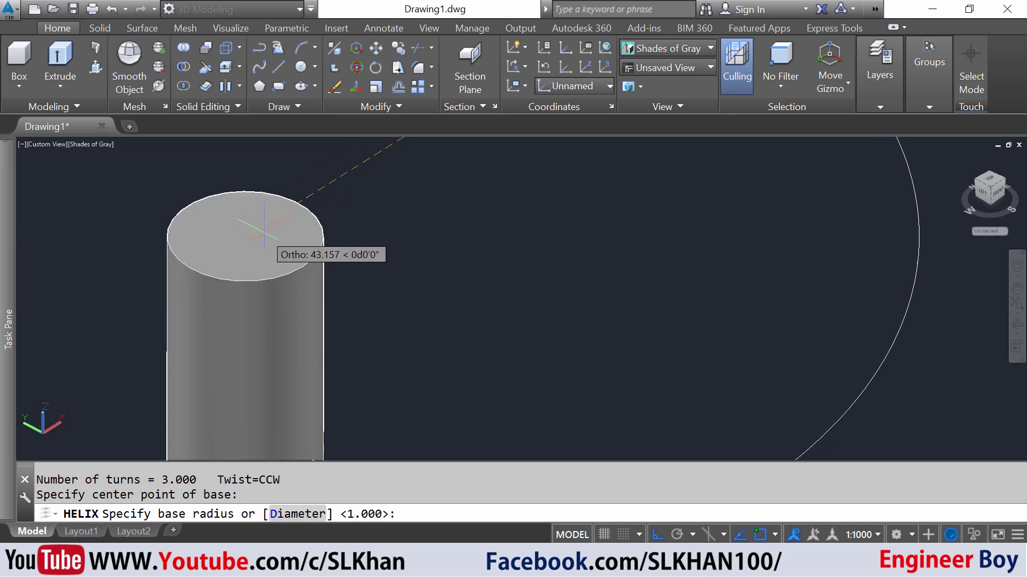
pyautogui.scroll(-3, 289, 224)
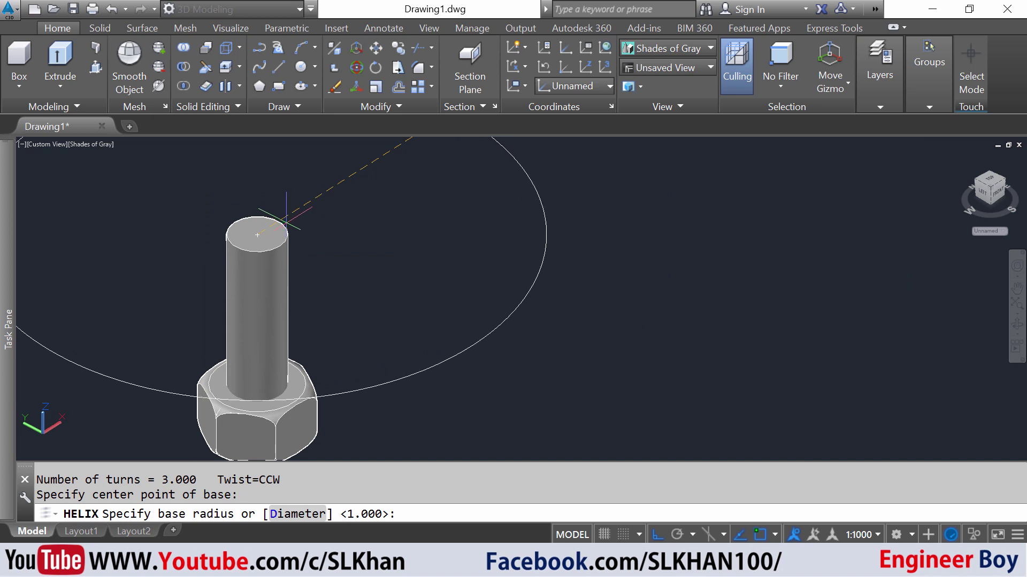
pyautogui.scroll(5, 281, 223)
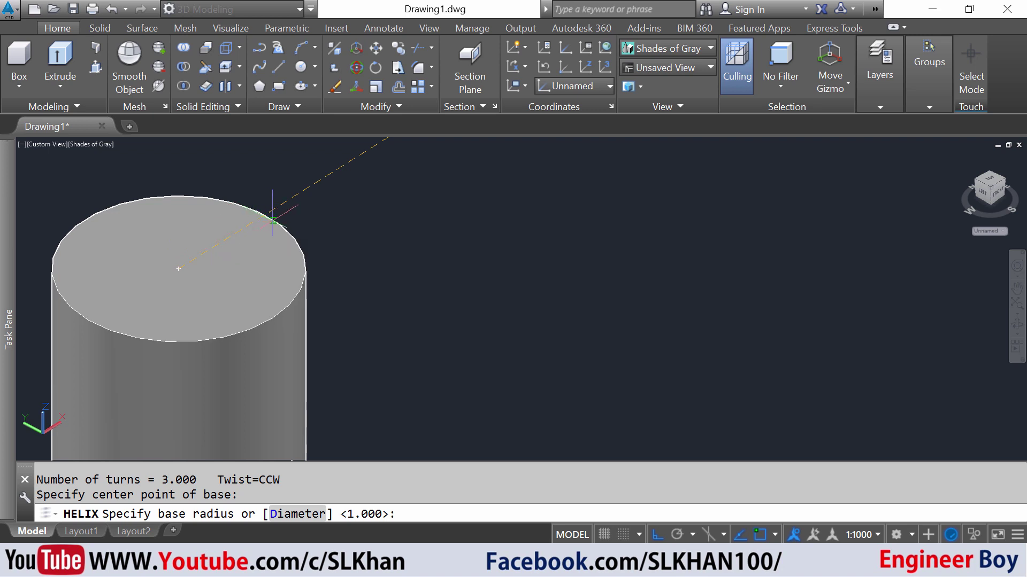
pyautogui.click(273, 219)
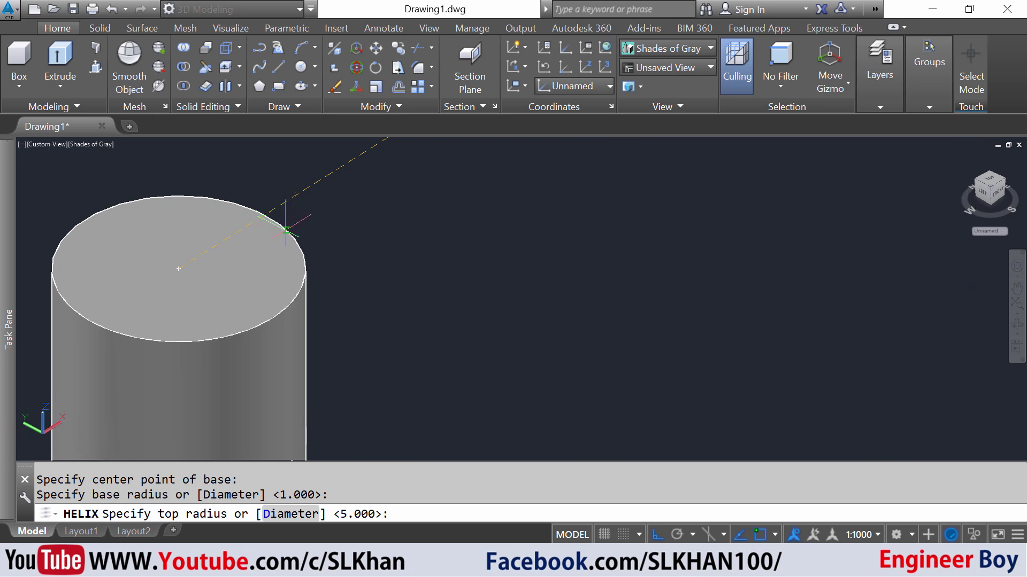
# Give the helix top radius 5 at the shaft edge and a height of -30
pyautogui.click(285, 229)
pyautogui.scroll(-5, 297, 249)
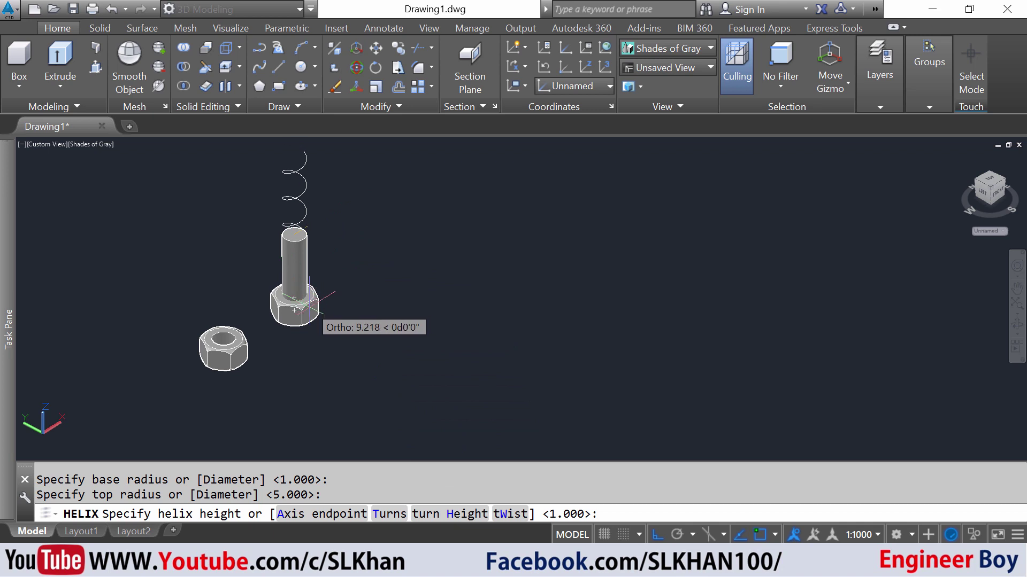
pyautogui.write('3')
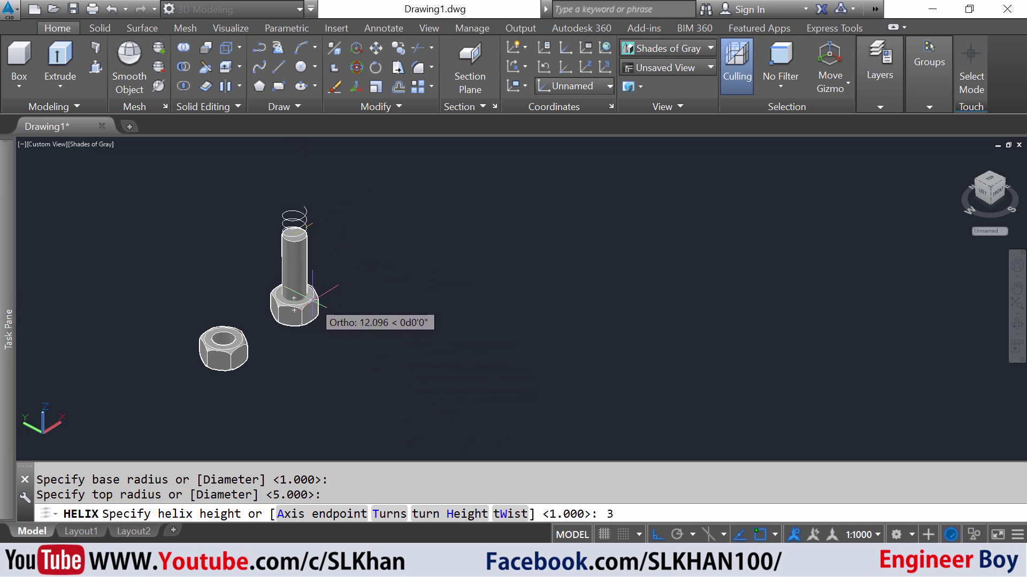
pyautogui.press('BackSpace')
pyautogui.write('-30')
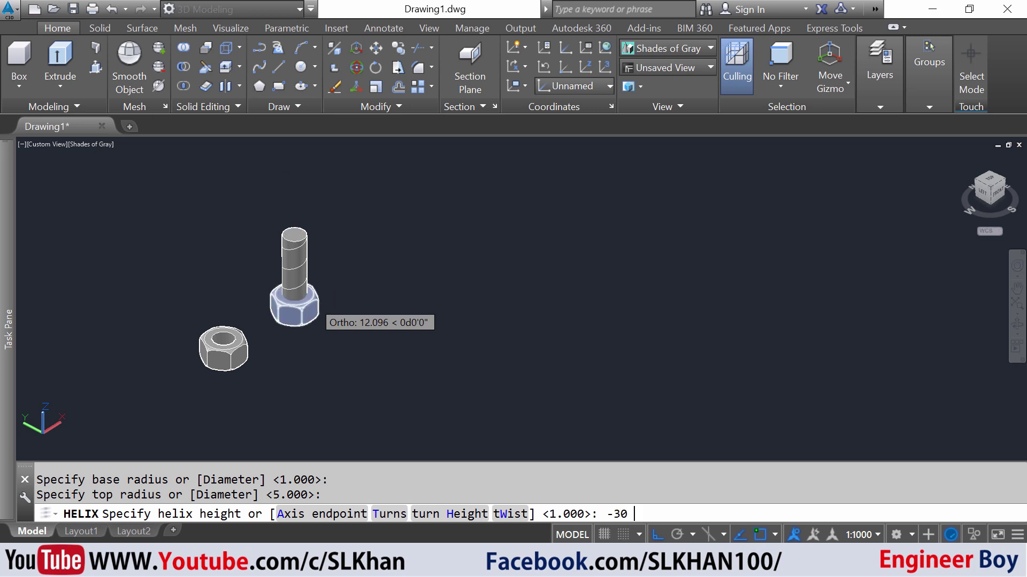
pyautogui.press('Return')
pyautogui.scroll(5, 301, 278)
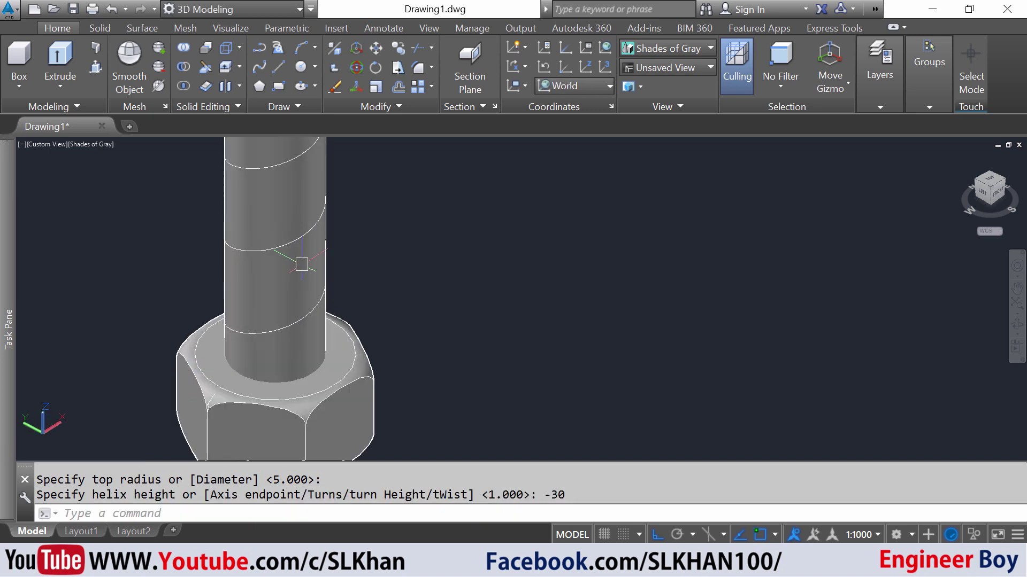
# Select the helix around the shaft and frame the whole bolt in view
pyautogui.moveTo(373, 205); pyautogui.dragTo(349, 277, button='middle')
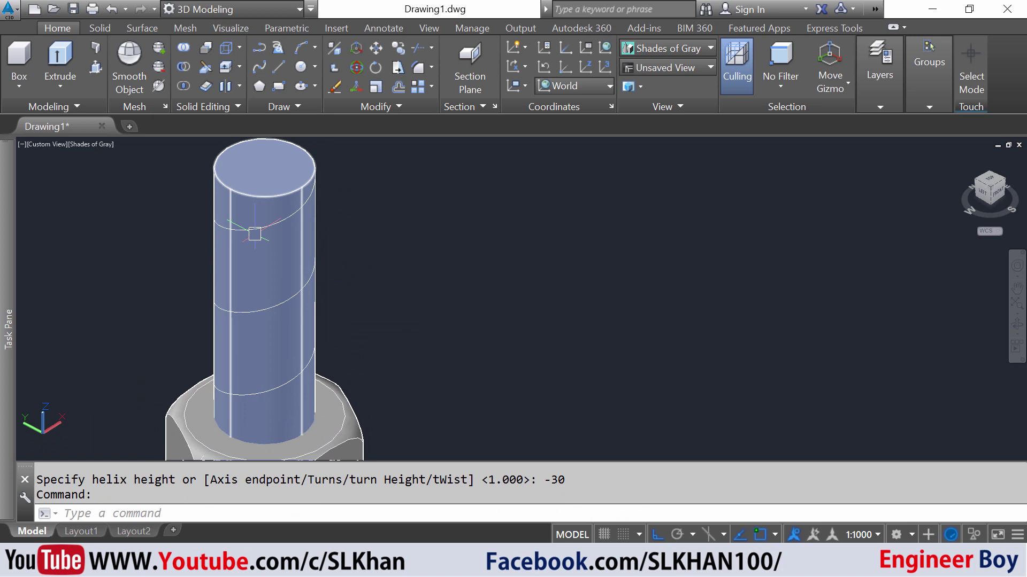
pyautogui.rightClick(272, 224)
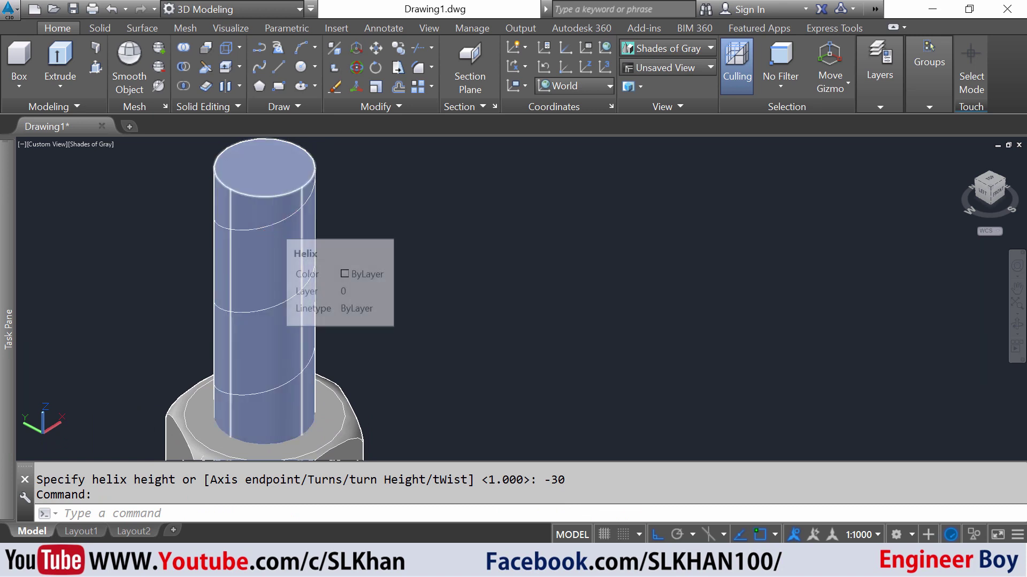
pyautogui.press('Escape')
pyautogui.scroll(5, 267, 230)
pyautogui.click(264, 232)
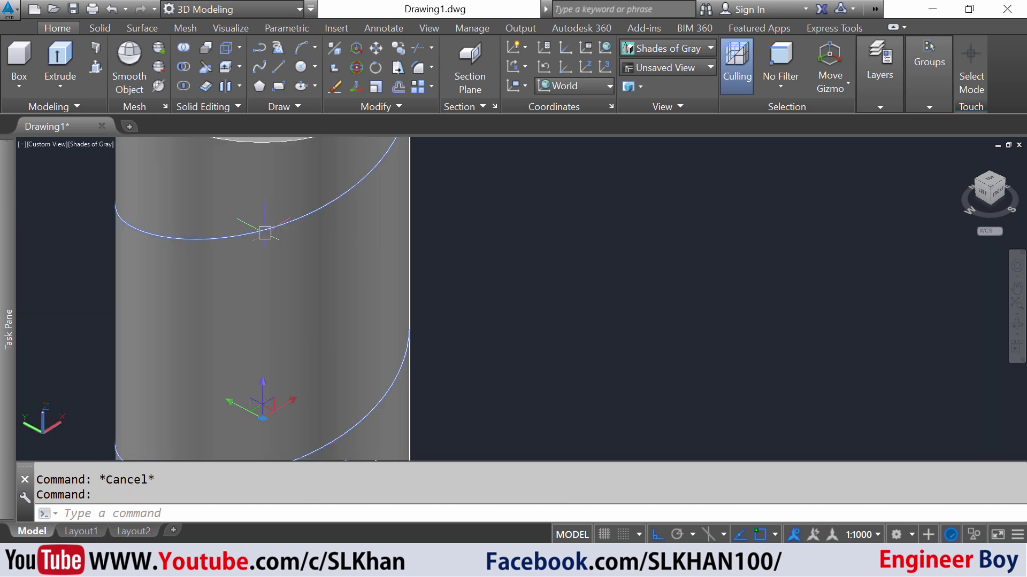
pyautogui.scroll(-5, 265, 233)
pyautogui.moveTo(461, 280); pyautogui.dragTo(460, 280, button='middle')
pyautogui.moveTo(408, 326); pyautogui.dragTo(532, 287, button='middle')
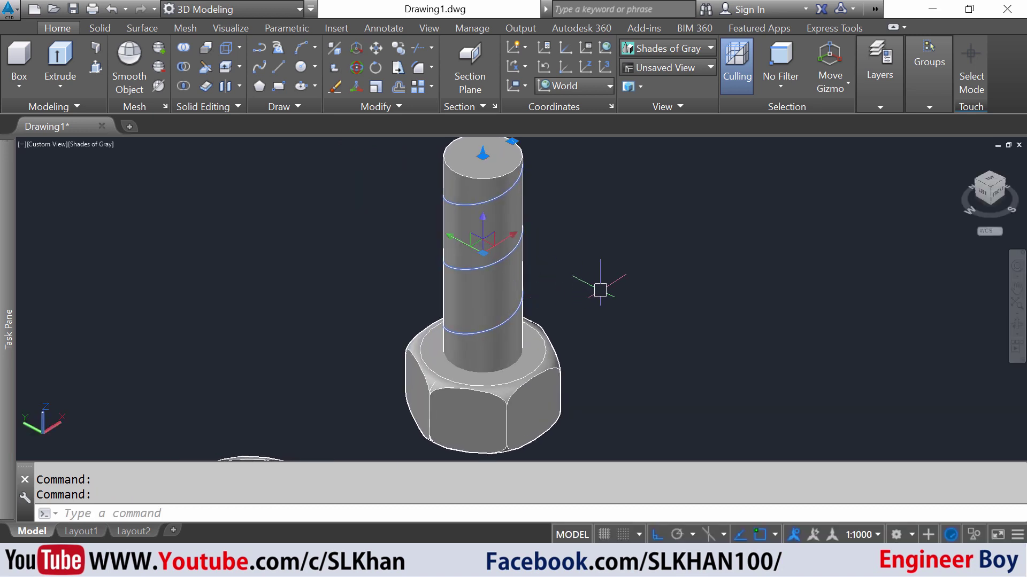
# Open the Properties palette with Ctrl+1, browse its tabs, then select and deselect the shaft
pyautogui.hotkey('ctrl', '1')
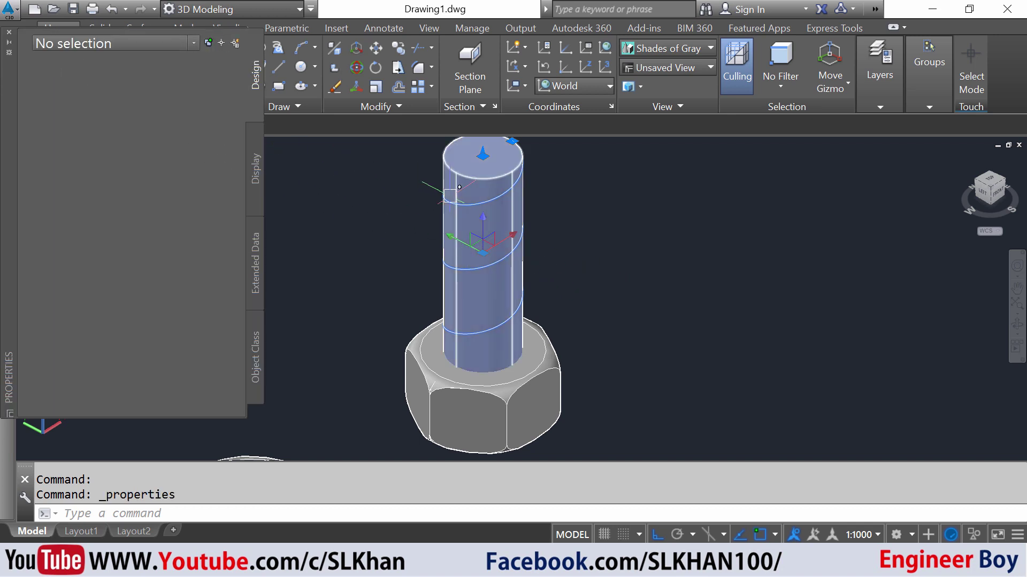
pyautogui.click(258, 156)
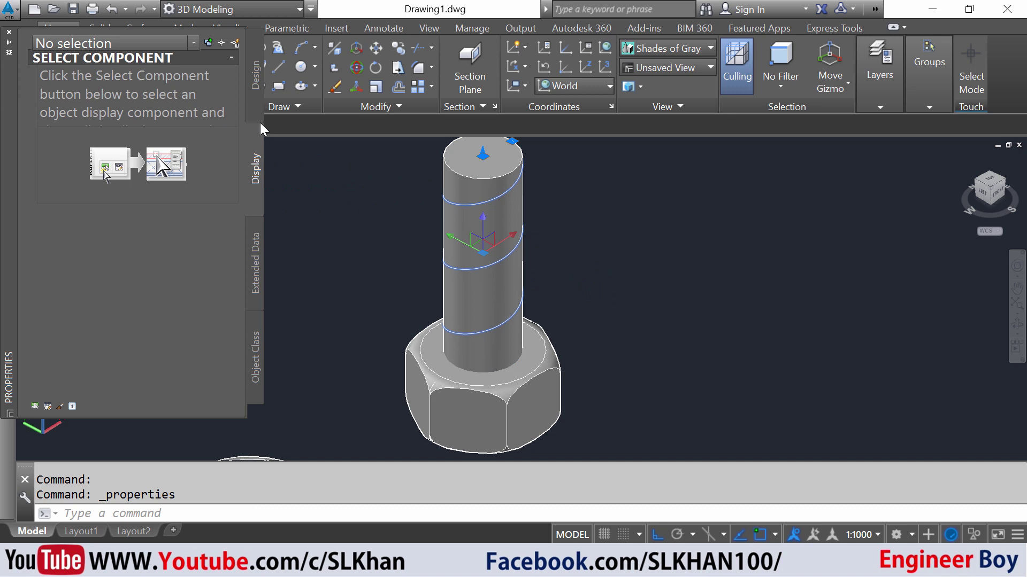
pyautogui.click(252, 76)
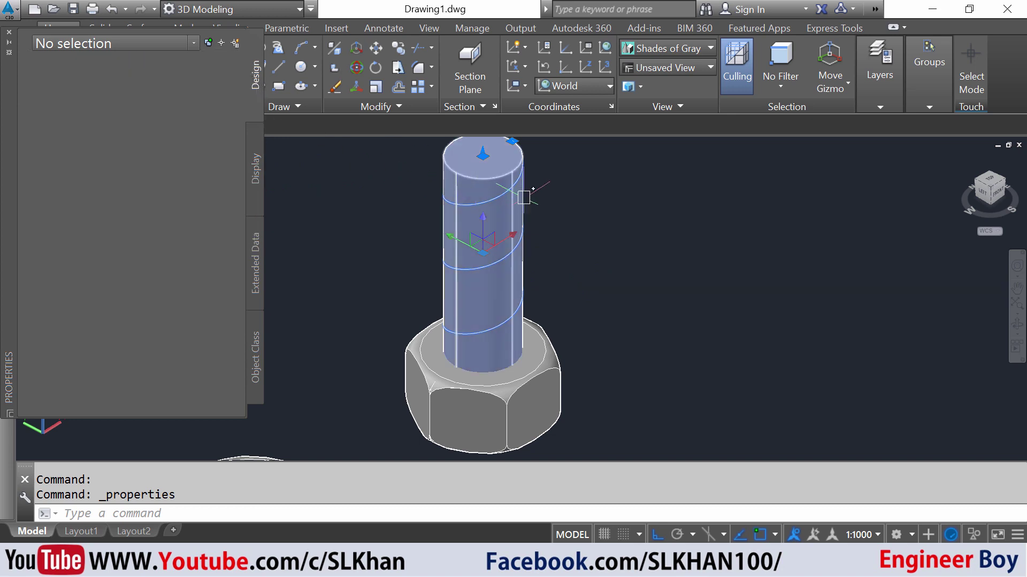
pyautogui.press('Escape')
pyautogui.press('Escape')
pyautogui.scroll(3, 460, 187)
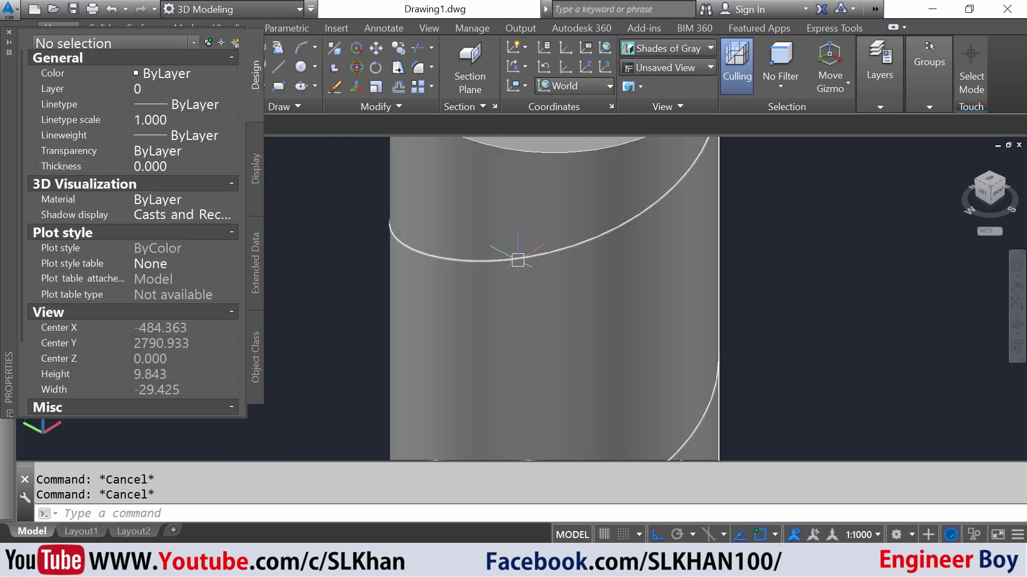
pyautogui.click(518, 258)
pyautogui.scroll(2, 518, 259)
pyautogui.press('Escape')
pyautogui.scroll(3, 485, 237)
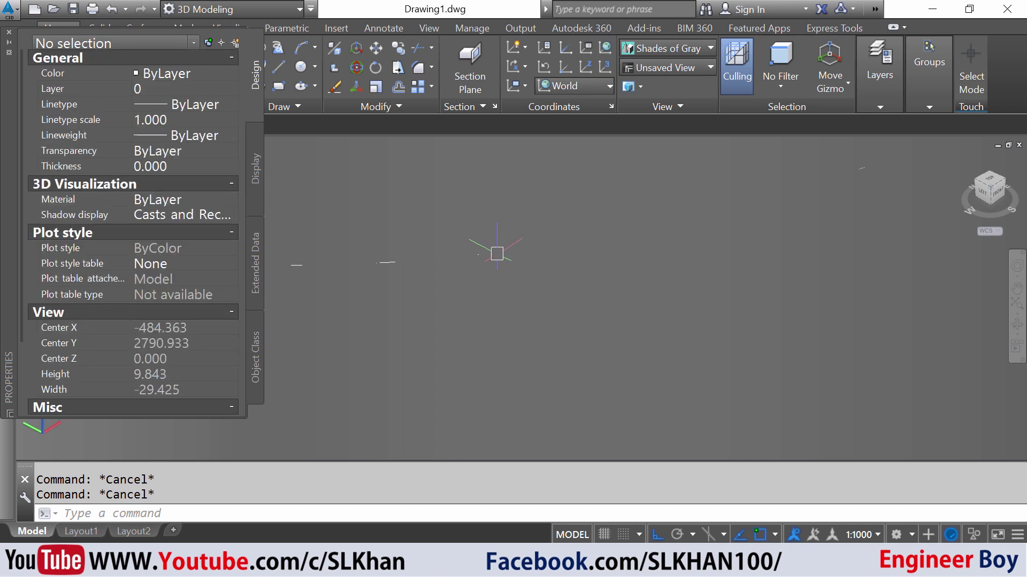
# Switch the visual style to 2D Wireframe
pyautogui.click(649, 50)
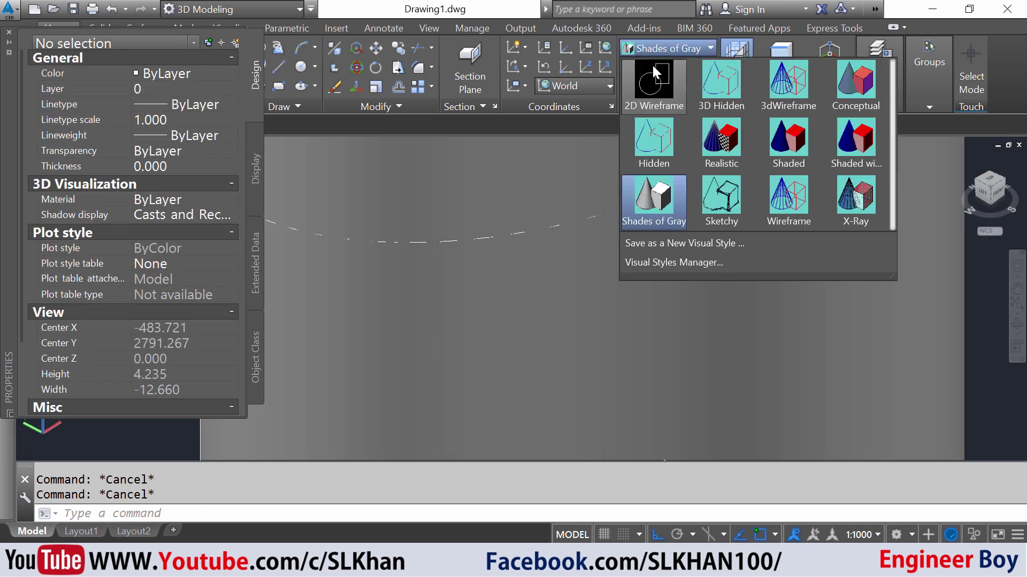
pyautogui.click(655, 86)
pyautogui.scroll(-5, 565, 196)
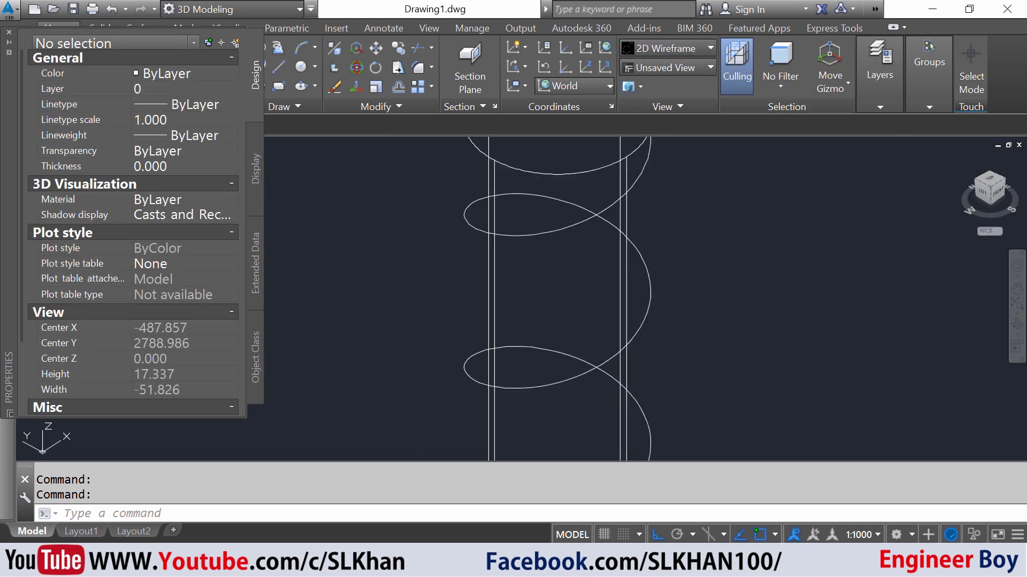
# Set the helix to 20 turns in Properties and close the palette
pyautogui.click(535, 234)
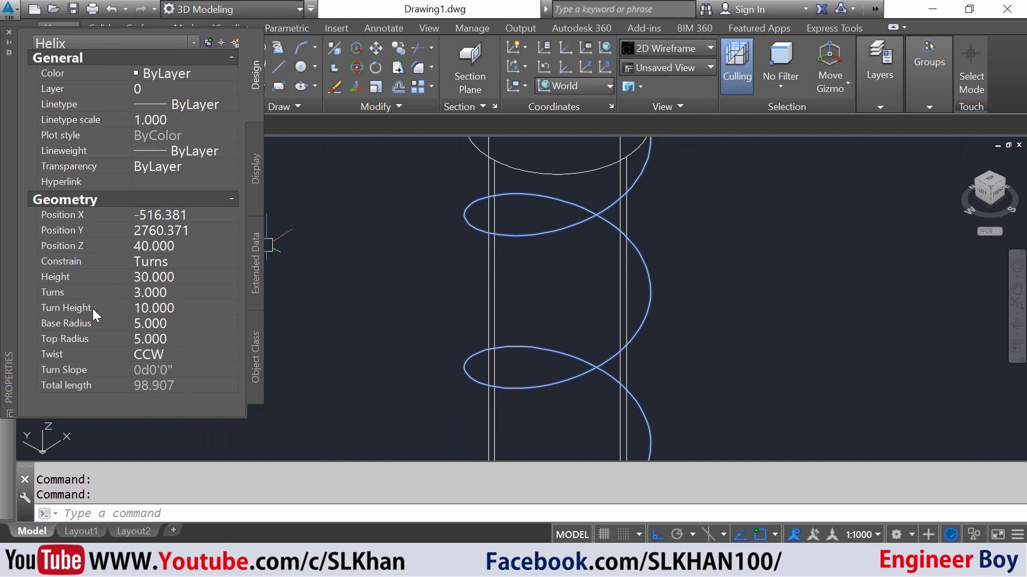
pyautogui.click(170, 290)
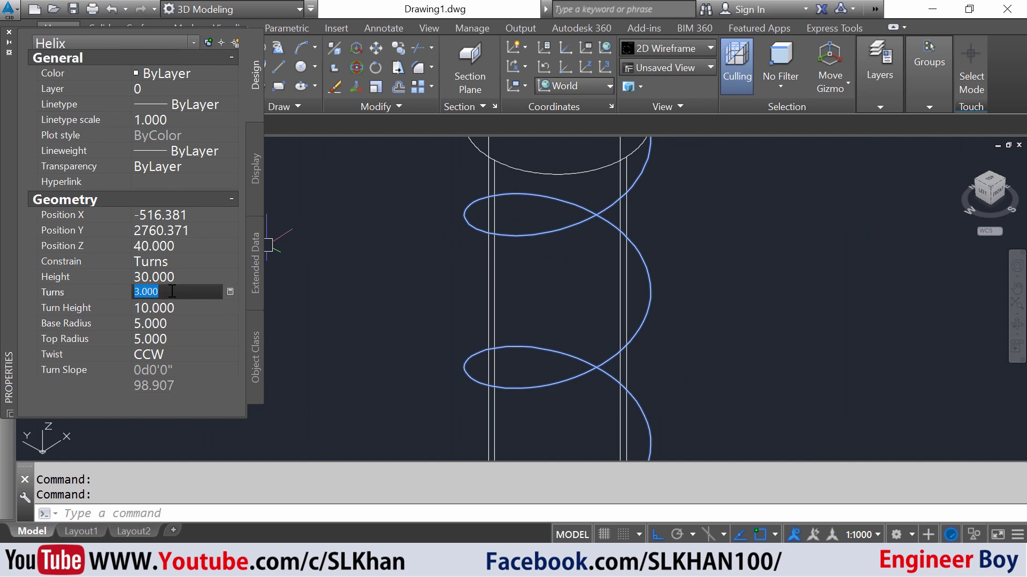
pyautogui.write('2')
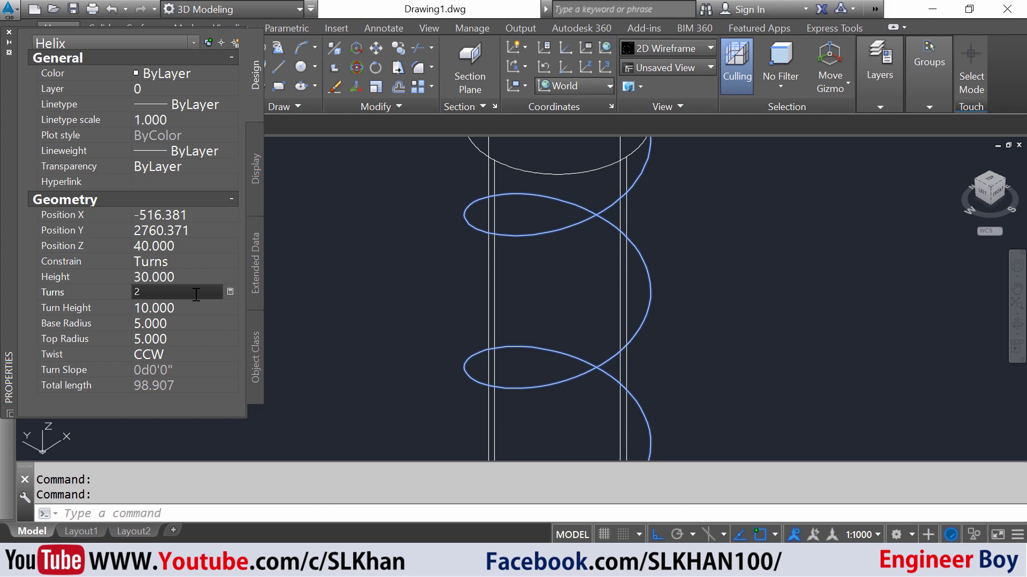
pyautogui.write('0')
pyautogui.press('Return')
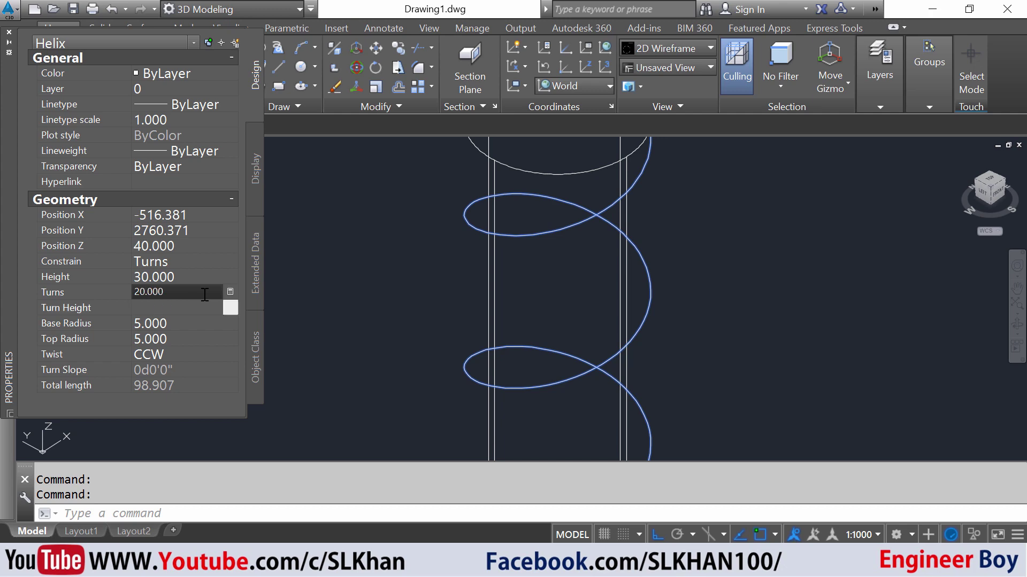
pyautogui.scroll(-2, 613, 257)
pyautogui.scroll(-2, 612, 253)
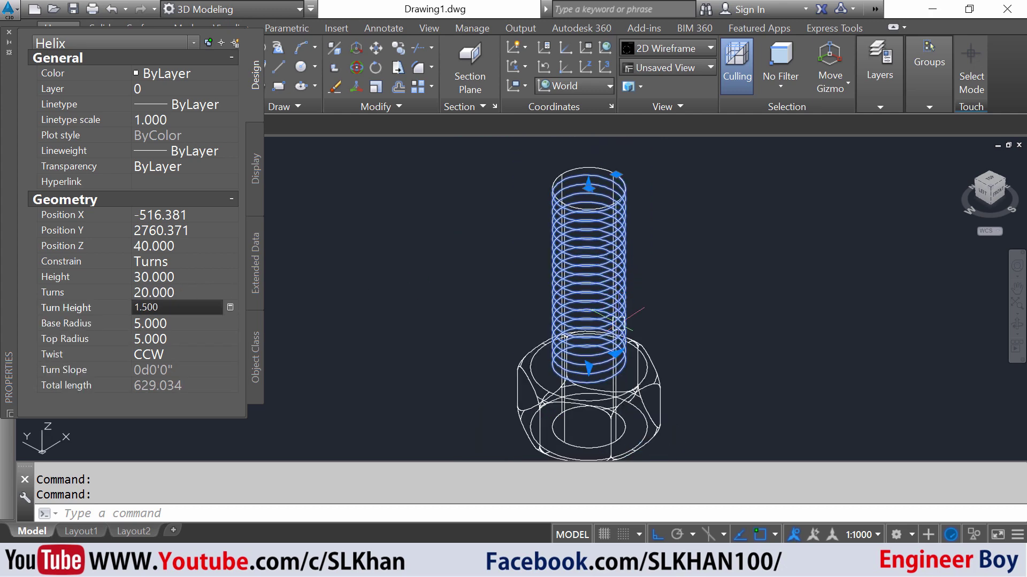
pyautogui.click(8, 34)
pyautogui.press('Escape')
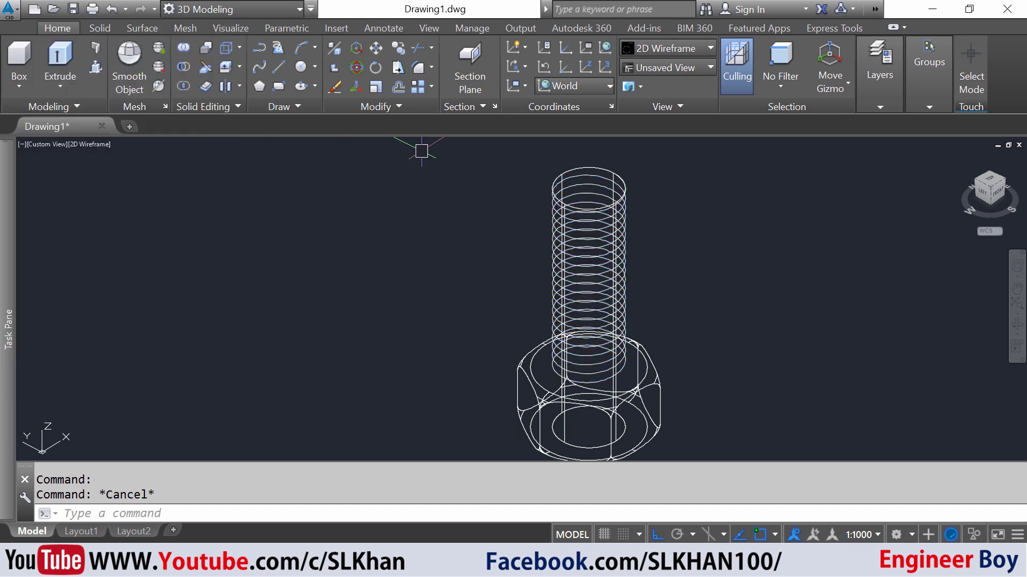
# Draw a circle of radius 0.5 in the empty space beside the hex head
pyautogui.press('Escape')
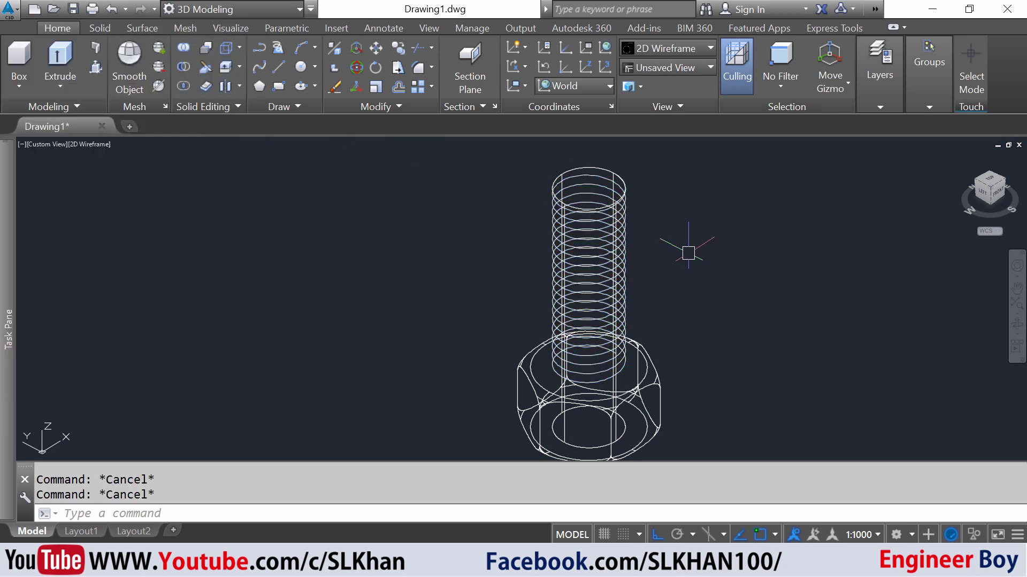
pyautogui.moveTo(663, 257); pyautogui.dragTo(518, 268, button='middle')
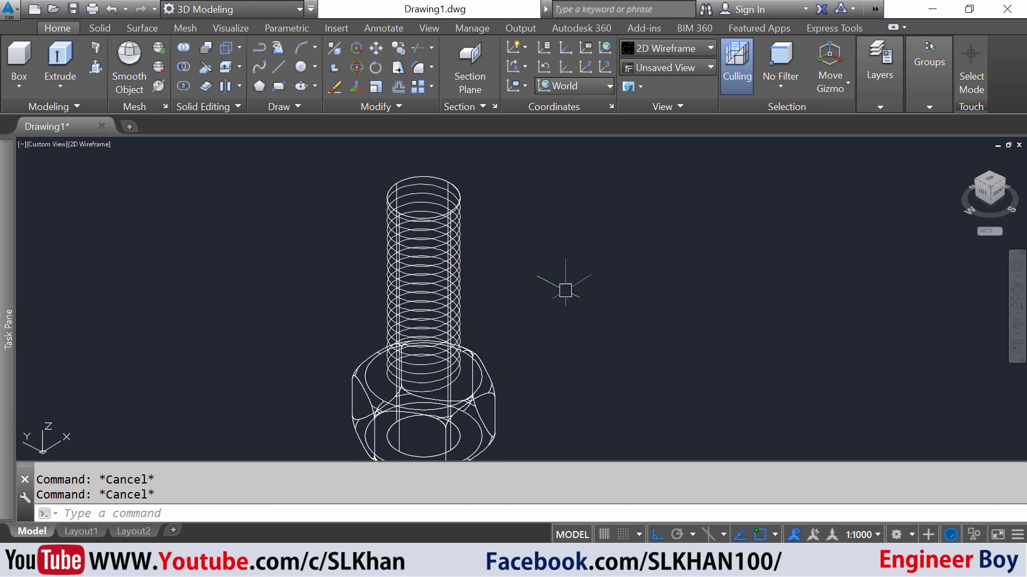
pyautogui.moveTo(577, 301); pyautogui.dragTo(558, 279, button='middle')
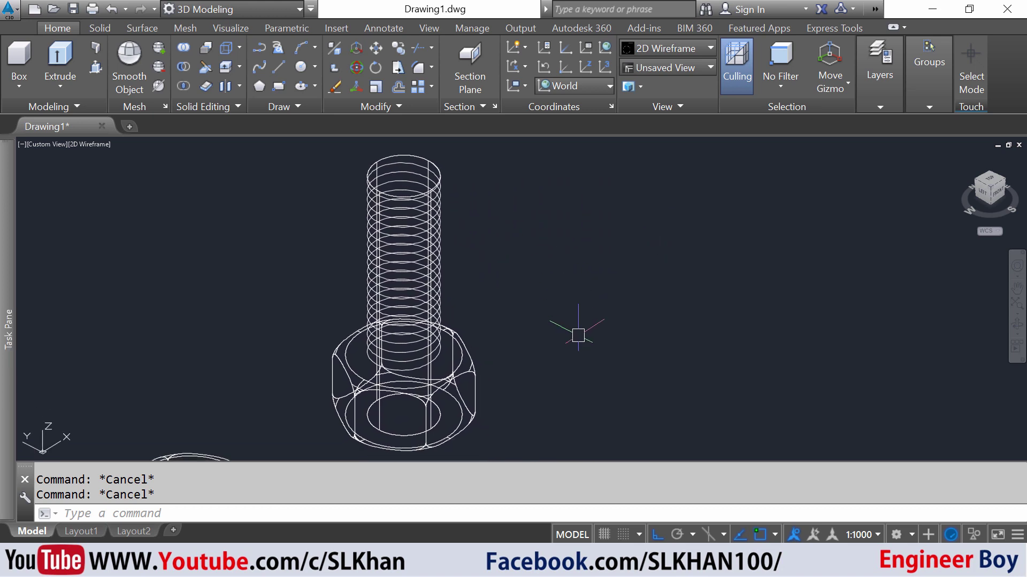
pyautogui.scroll(4, 515, 426)
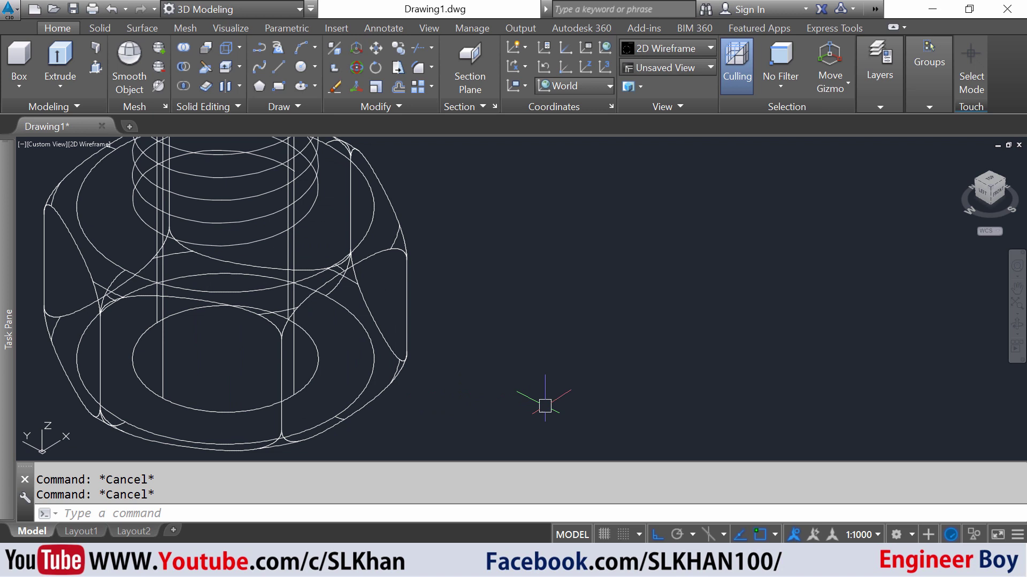
pyautogui.write('c')
pyautogui.press('Return')
pyautogui.click(538, 361)
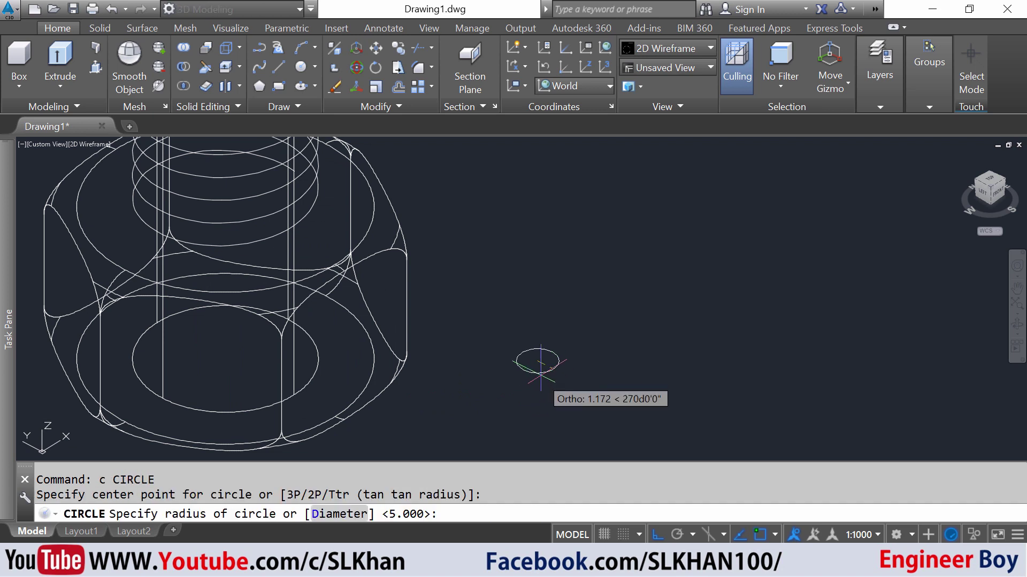
pyautogui.scroll(5, 538, 369)
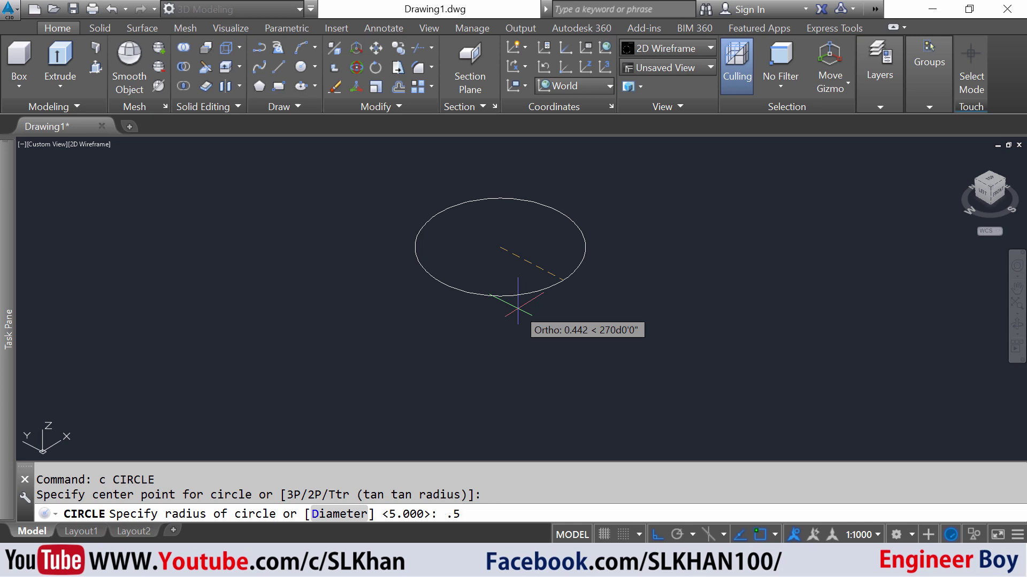
pyautogui.write('.5')
pyautogui.press('Return')
pyautogui.scroll(-5, 625, 321)
pyautogui.press('Escape')
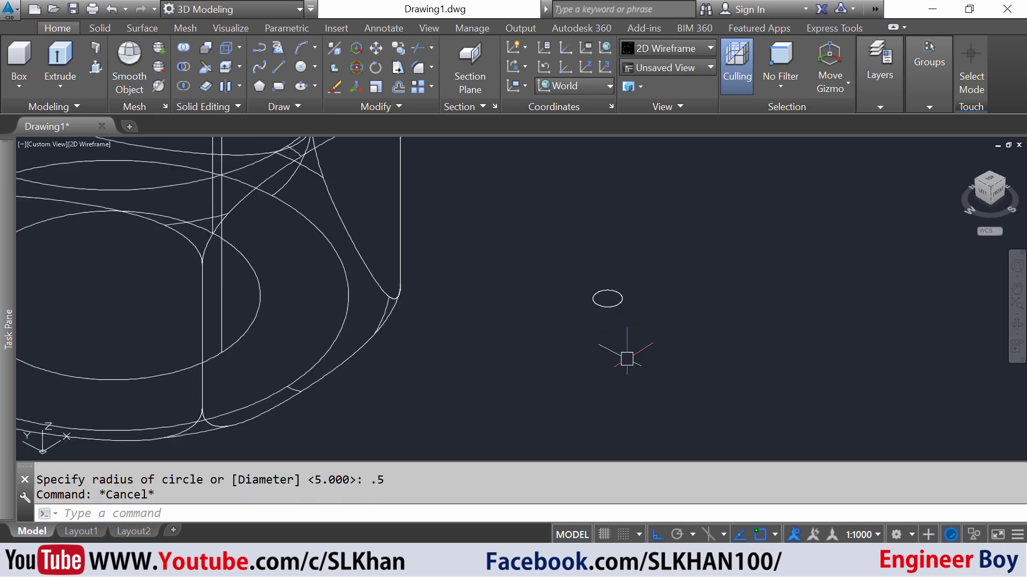
pyautogui.scroll(-5, 627, 359)
pyautogui.press('Escape')
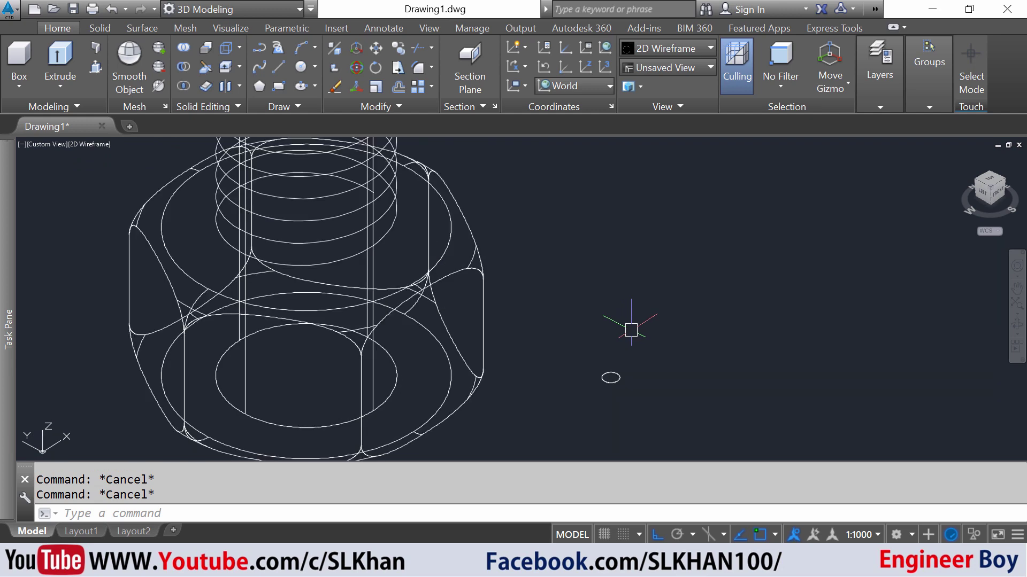
# Sweep the 0.5 circle along the helix to create the thread coil
pyautogui.write('s')
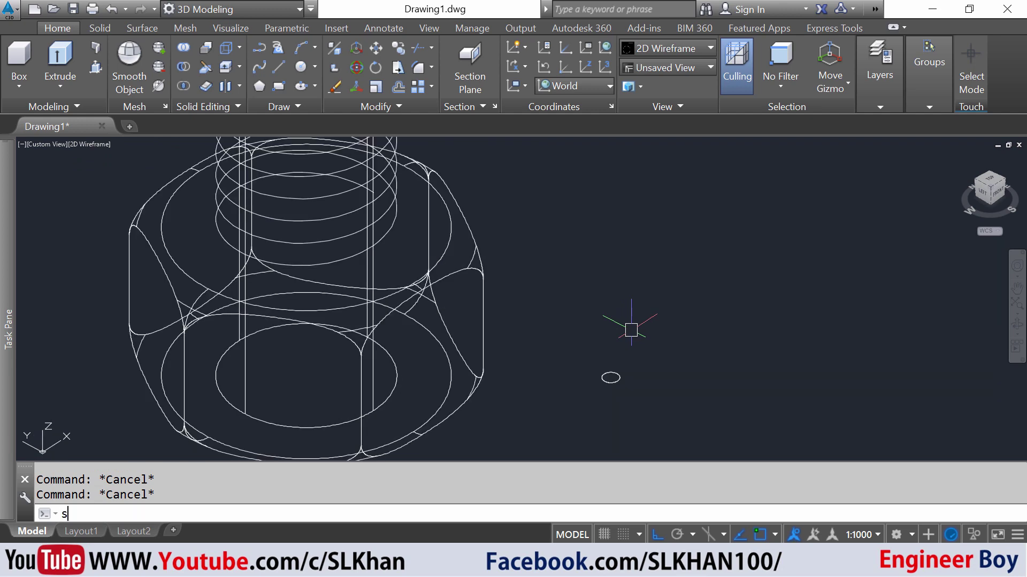
pyautogui.write('wee')
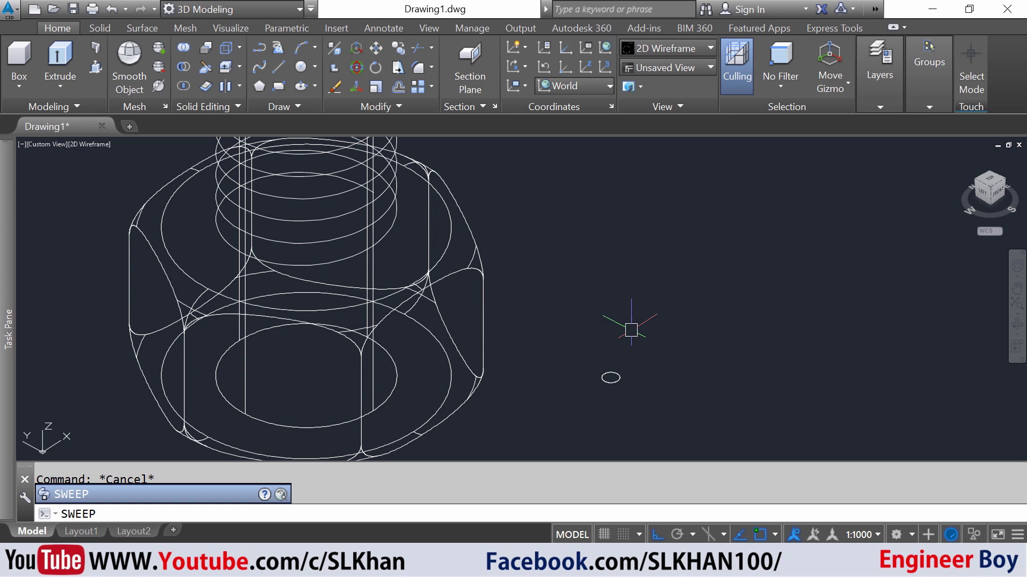
pyautogui.press('Return')
pyautogui.scroll(5, 634, 398)
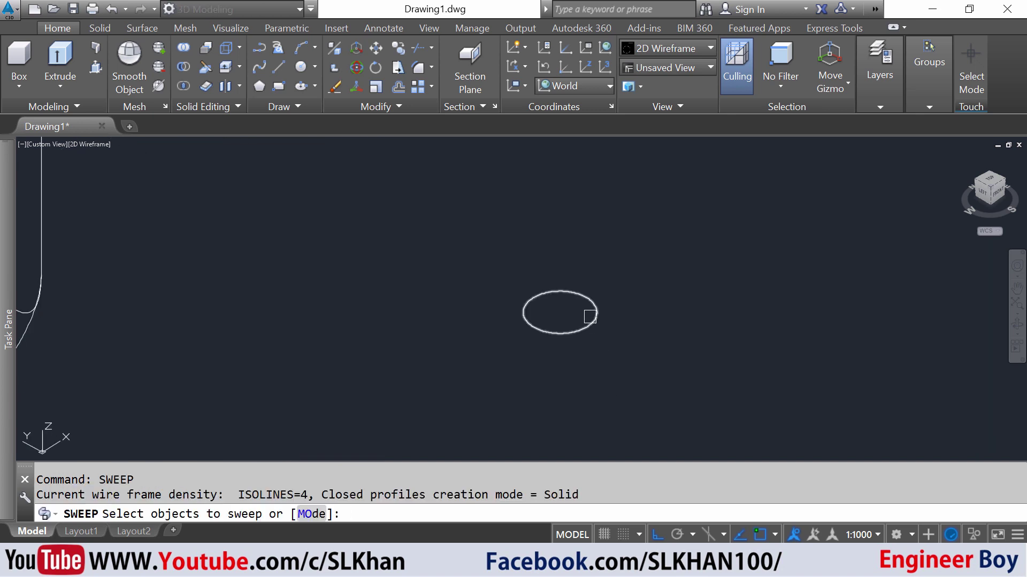
pyautogui.click(589, 324)
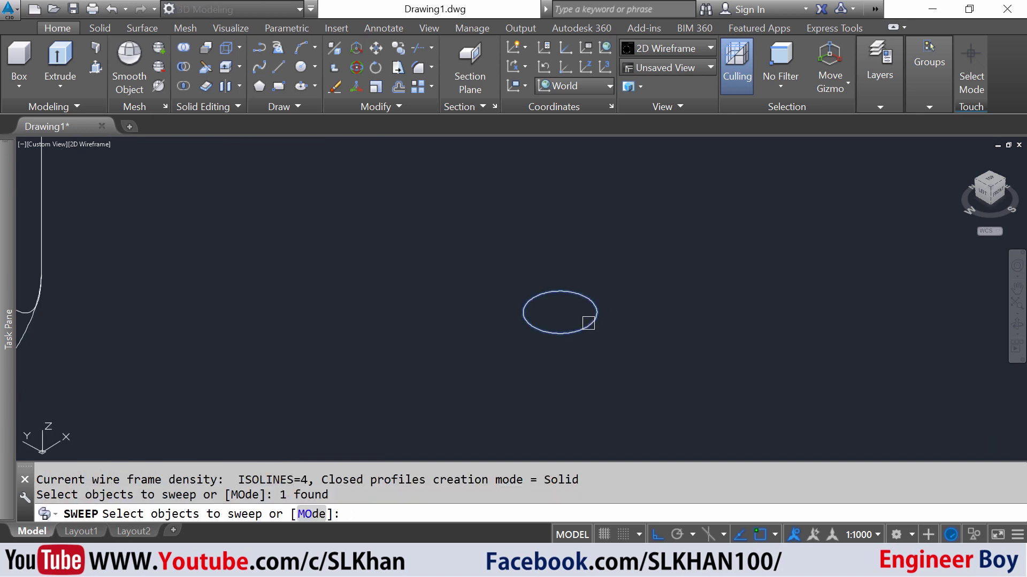
pyautogui.scroll(-5, 604, 354)
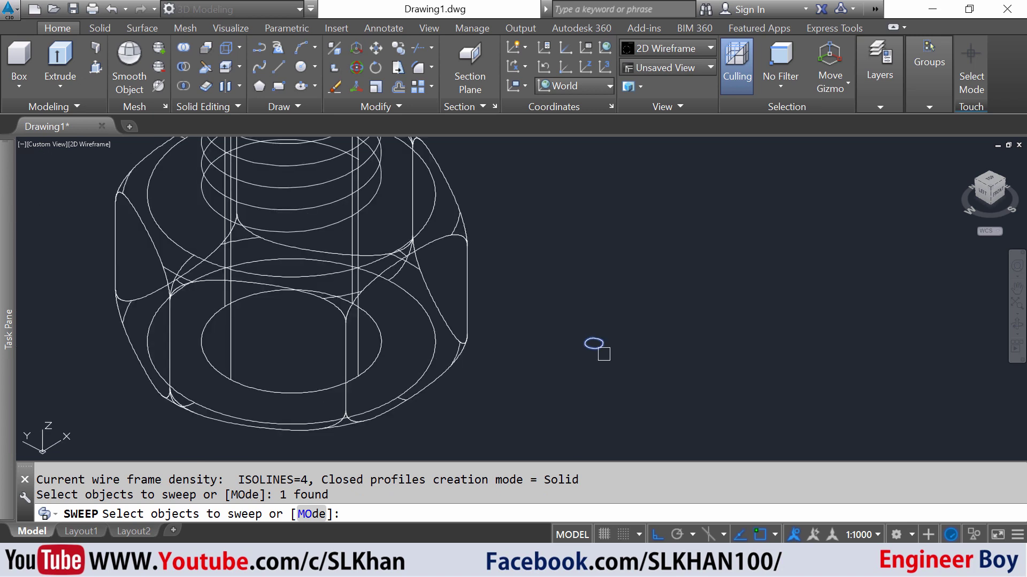
pyautogui.press('Return')
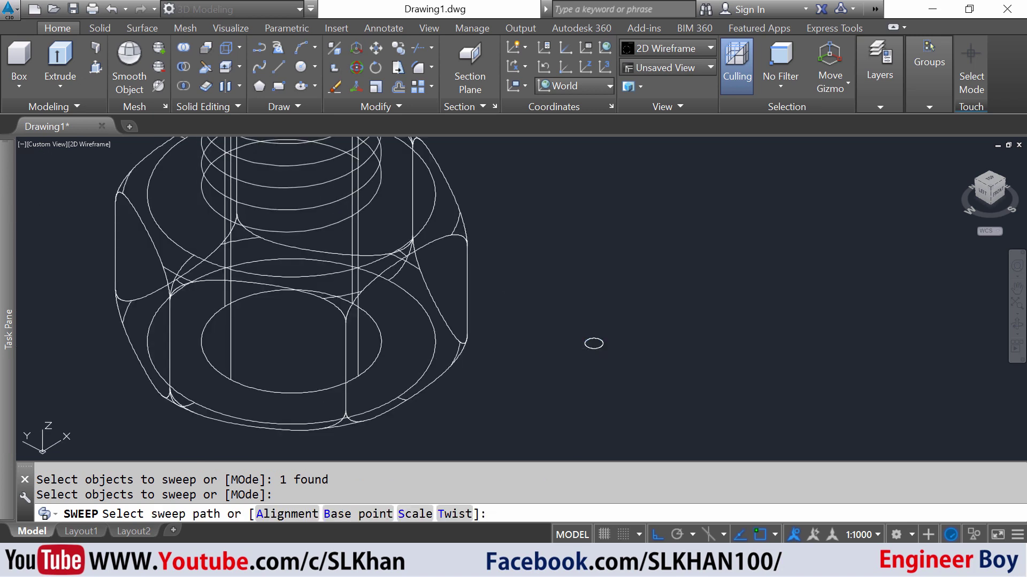
pyautogui.press('Escape')
pyautogui.press('Escape')
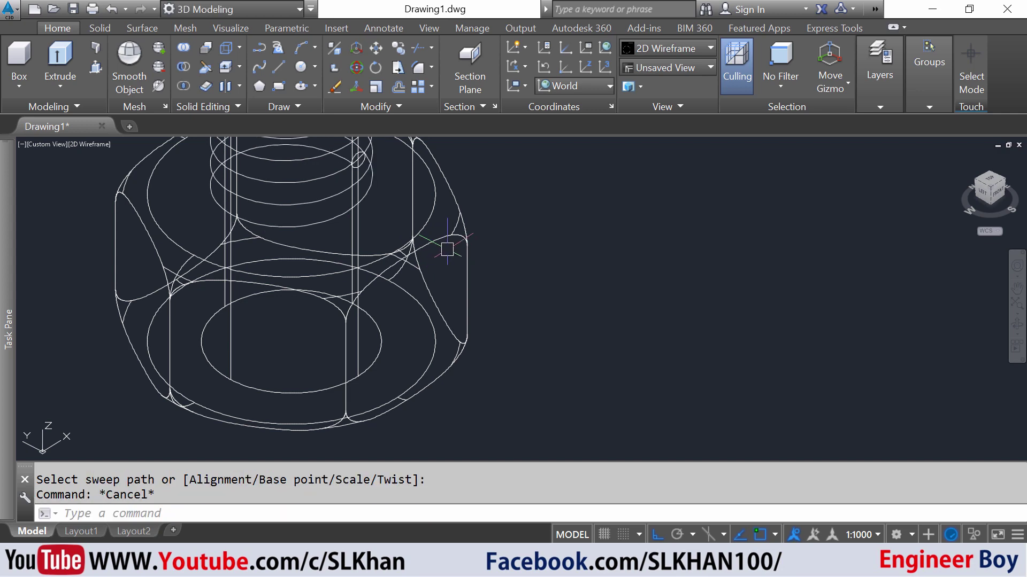
# Switch the visual style to Shades of Gray and pan across the threaded top
pyautogui.click(671, 45)
pyautogui.click(656, 211)
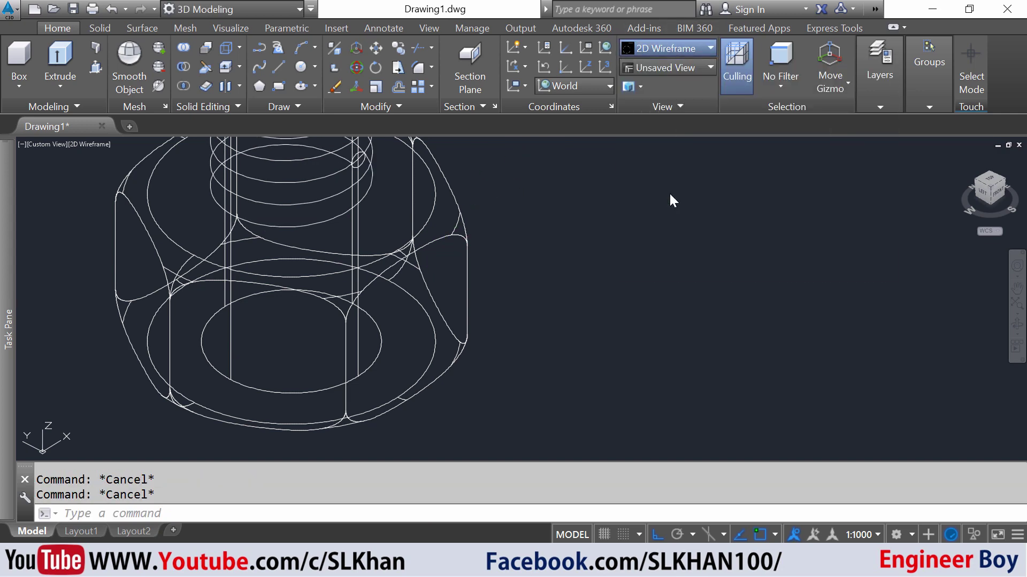
pyautogui.scroll(-5, 580, 361)
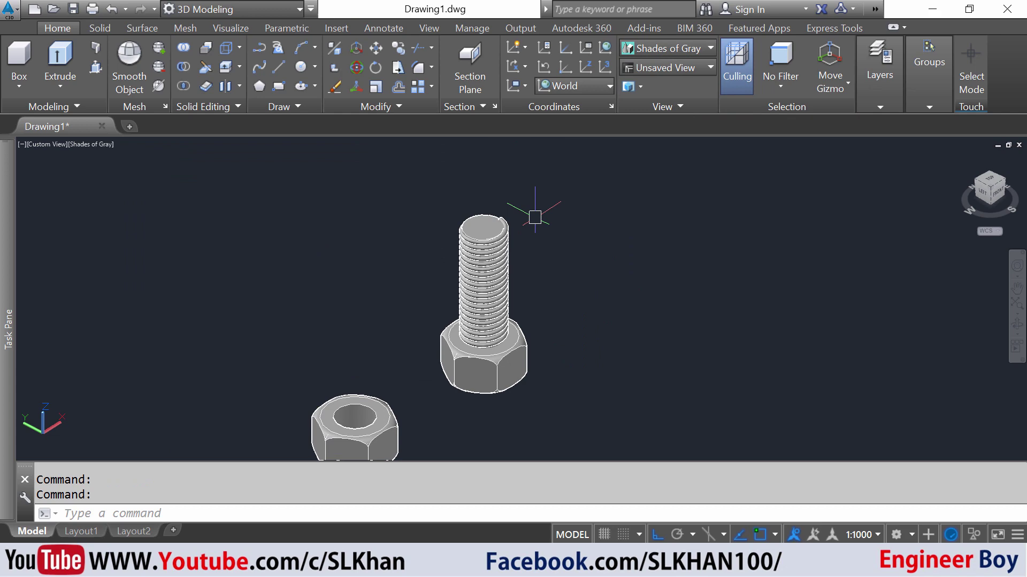
pyautogui.scroll(6, 534, 214)
pyautogui.scroll(2, 401, 213)
pyautogui.moveTo(401, 213); pyautogui.dragTo(552, 227, button='middle')
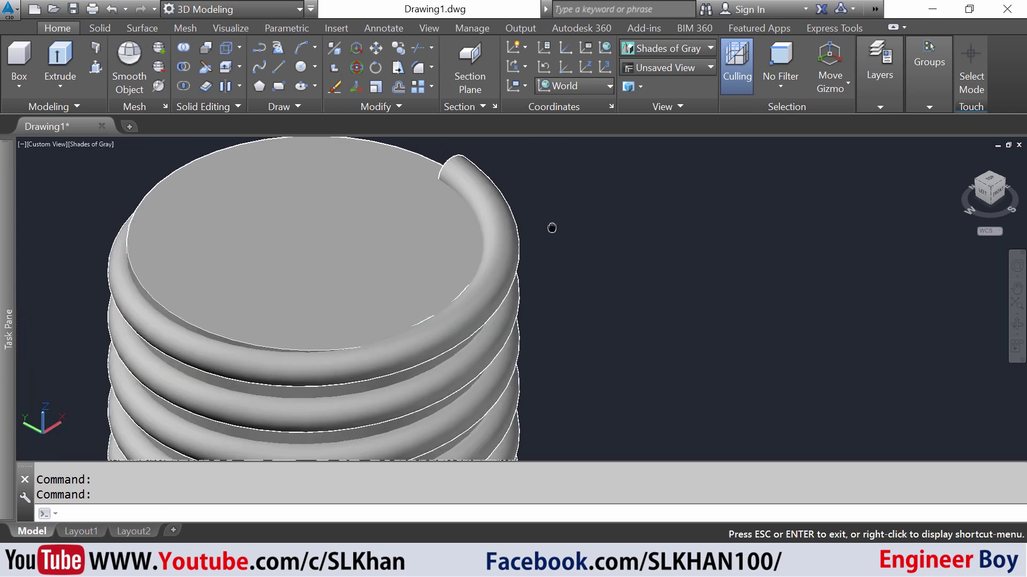
pyautogui.press('Escape')
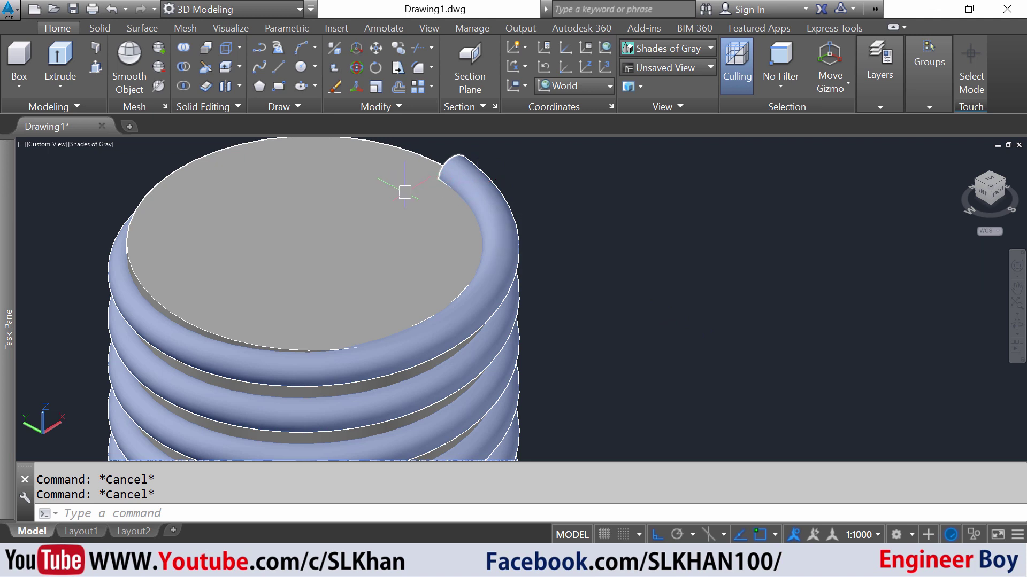
# Subtract the swept coil from the shaft cylinder to cut the thread groove
pyautogui.write('su')
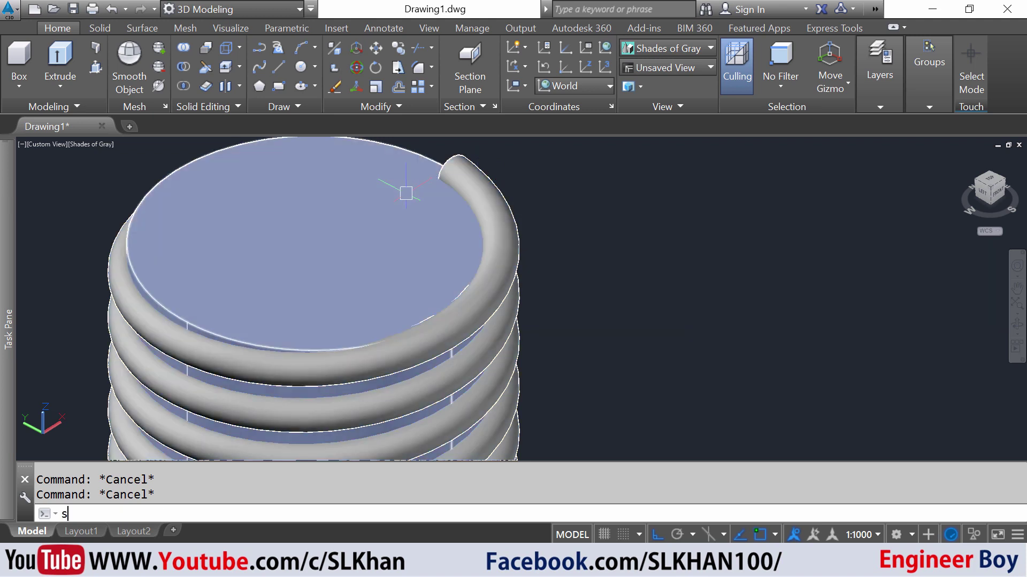
pyautogui.press('Return')
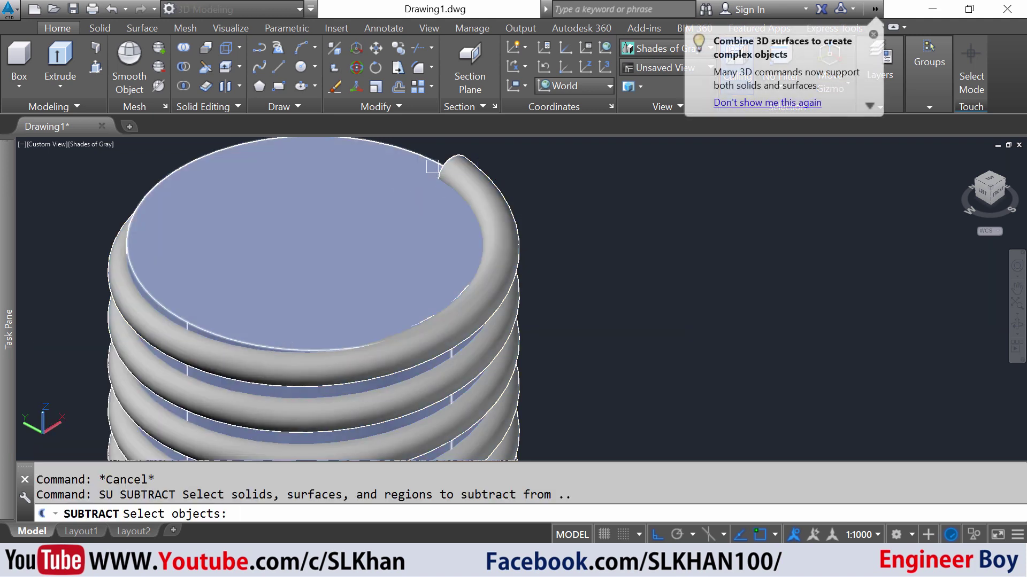
pyautogui.click(412, 156)
pyautogui.press('Return')
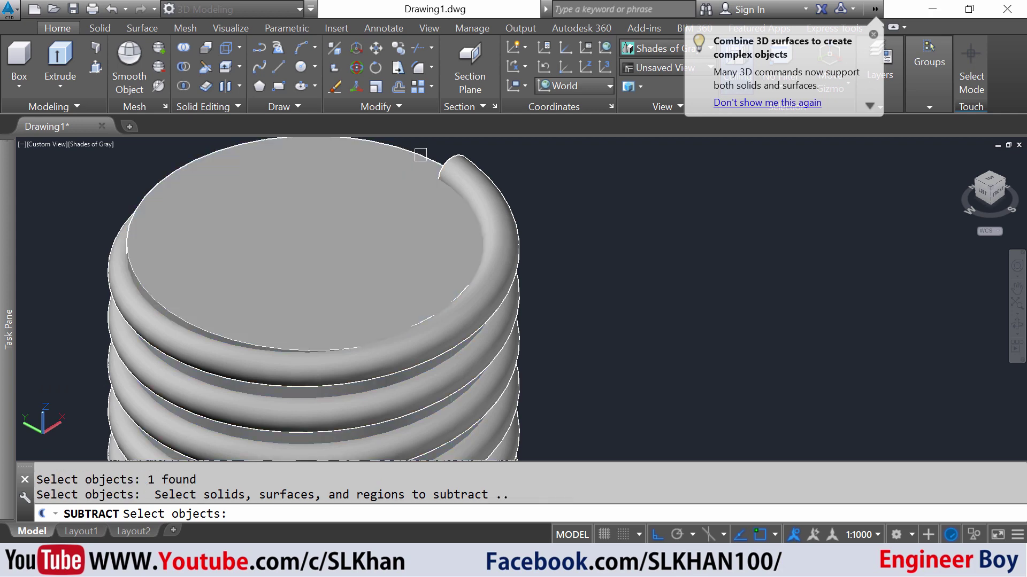
pyautogui.click(464, 160)
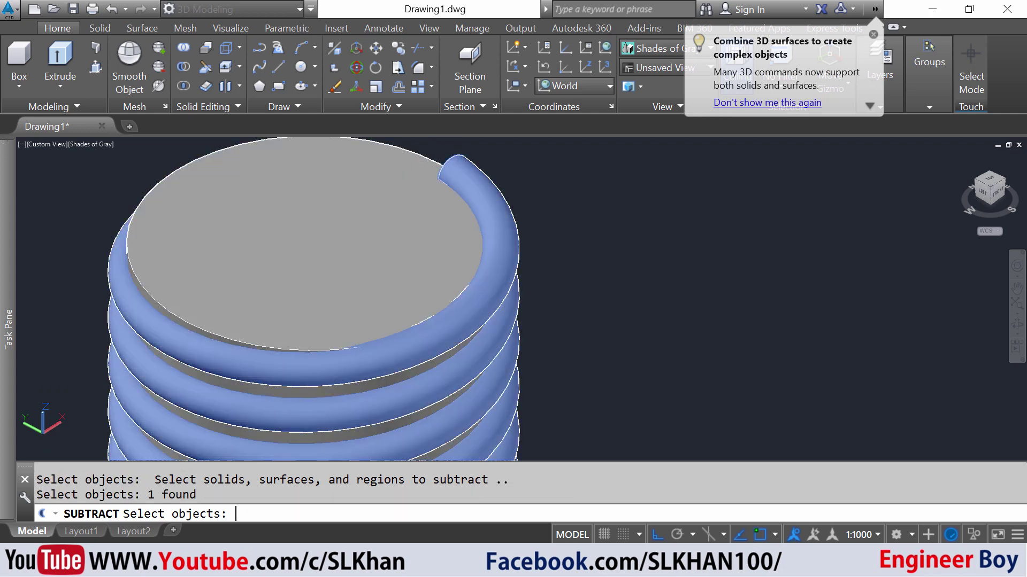
pyautogui.press('Return')
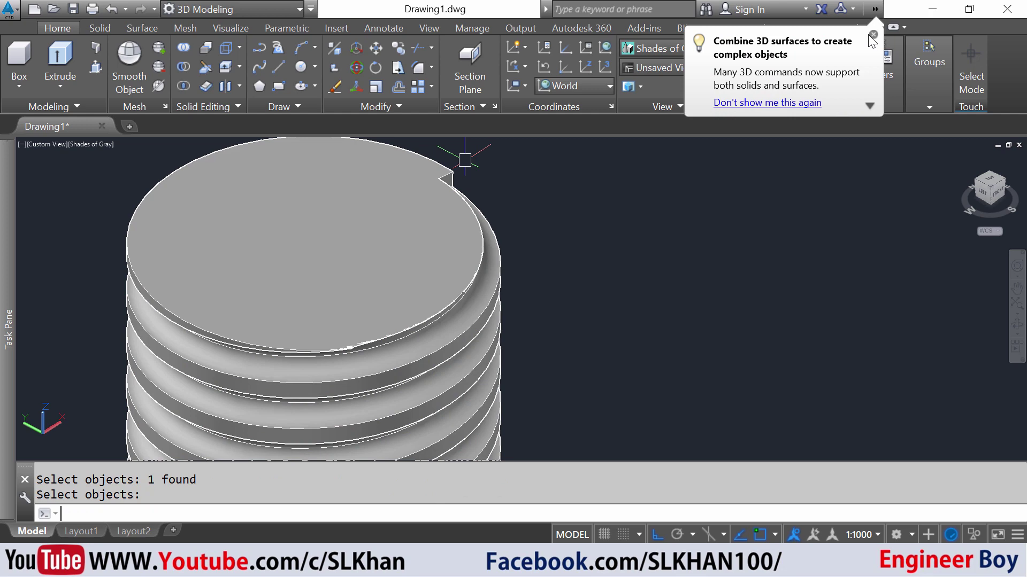
# Switch the visual style to Realistic
pyautogui.press('Escape')
pyautogui.scroll(-5, 473, 171)
pyautogui.press('Escape')
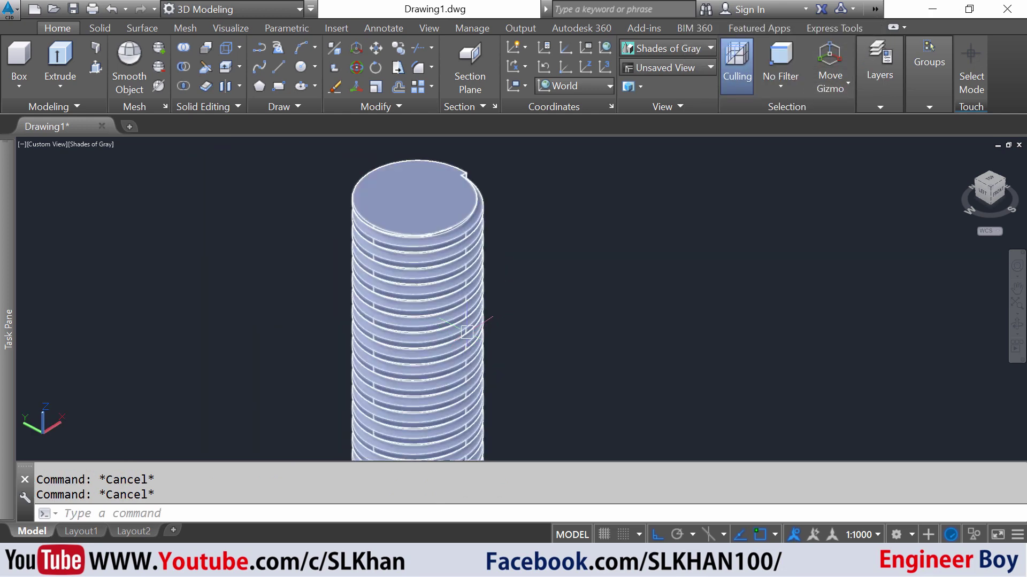
pyautogui.click(663, 48)
pyautogui.click(722, 140)
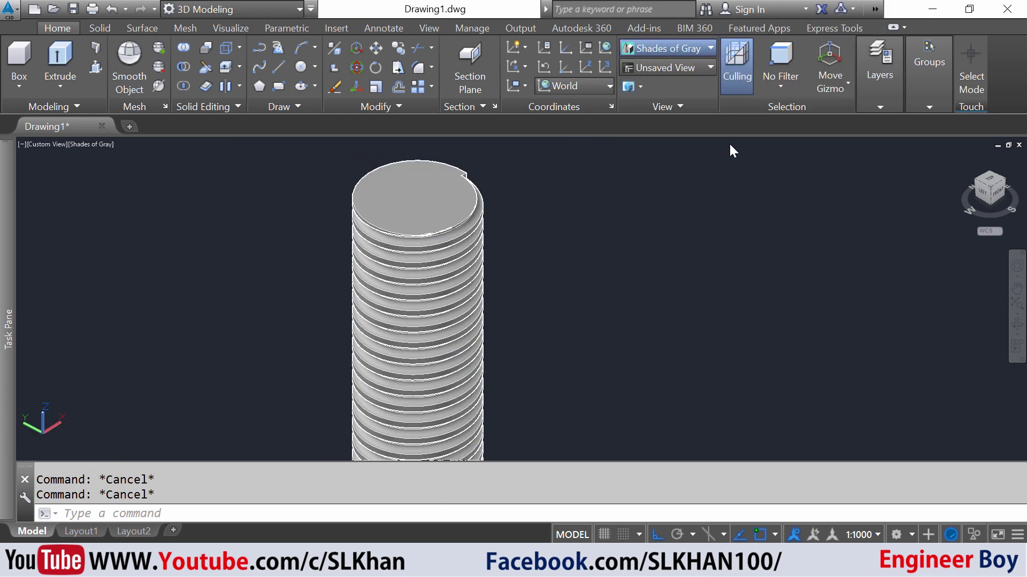
# Zoom out and orbit slightly to show the bolt and nut, then zoom toward the nut
pyautogui.scroll(-8, 632, 275)
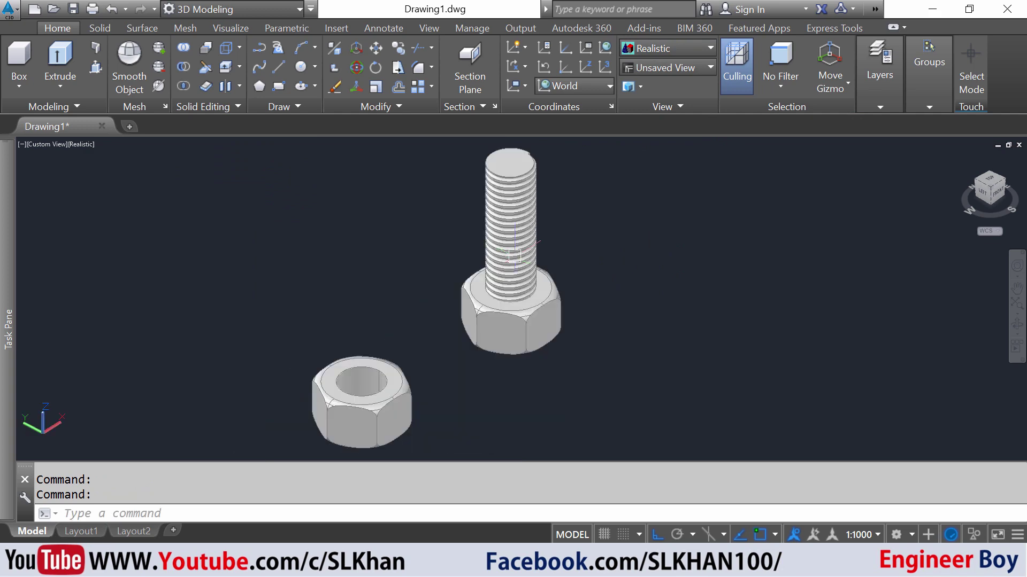
pyautogui.press('Escape')
pyautogui.press('Escape')
pyautogui.write('3do')
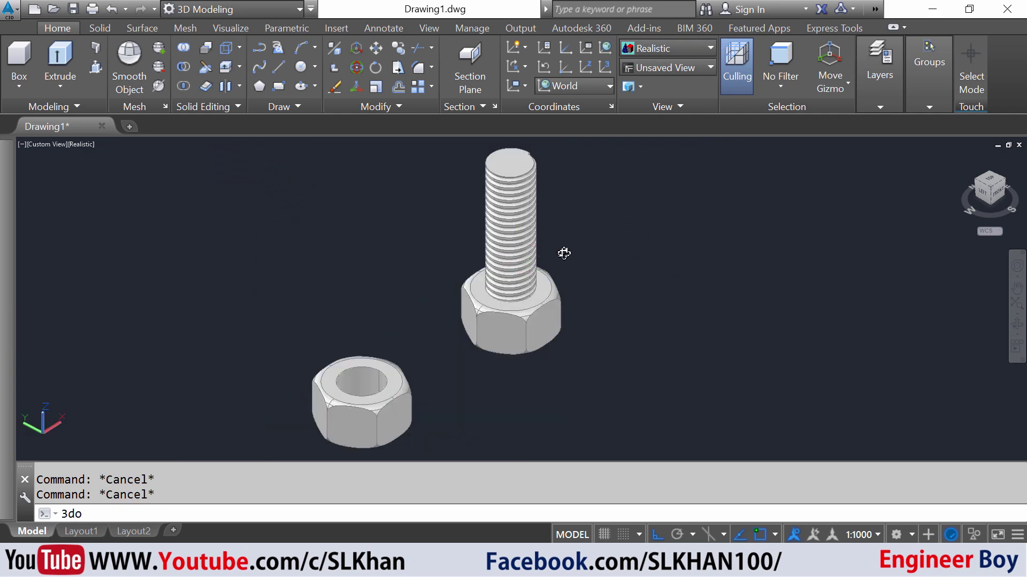
pyautogui.press('Return')
pyautogui.moveTo(511, 248)
pyautogui.mouseDown()
pyautogui.moveTo(500, 247)
pyautogui.moveTo(513, 204)
pyautogui.moveTo(562, 245)
pyautogui.moveTo(520, 246)
pyautogui.mouseUp()
pyautogui.press('Escape')
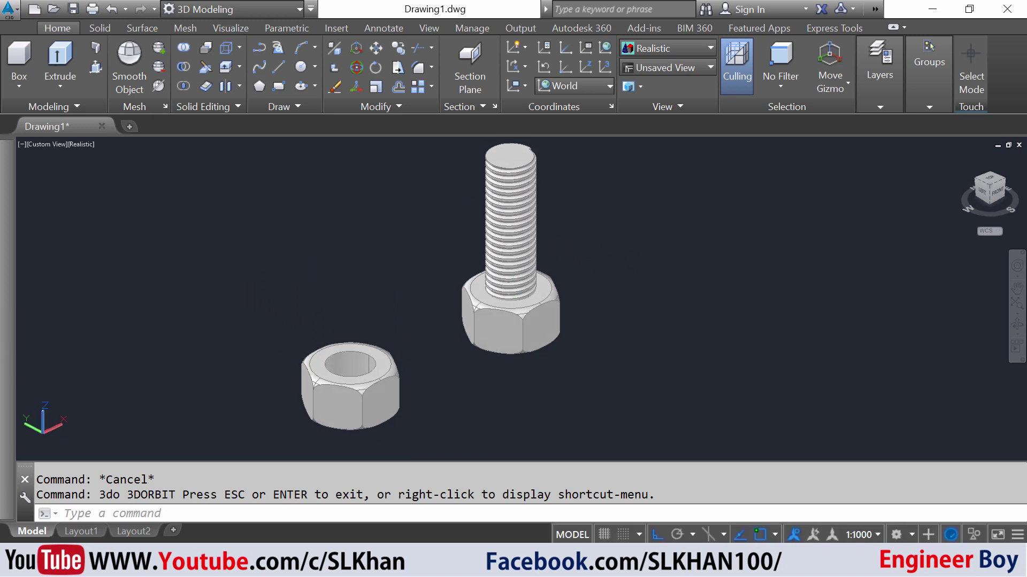
pyautogui.moveTo(444, 358); pyautogui.dragTo(417, 362, button='middle')
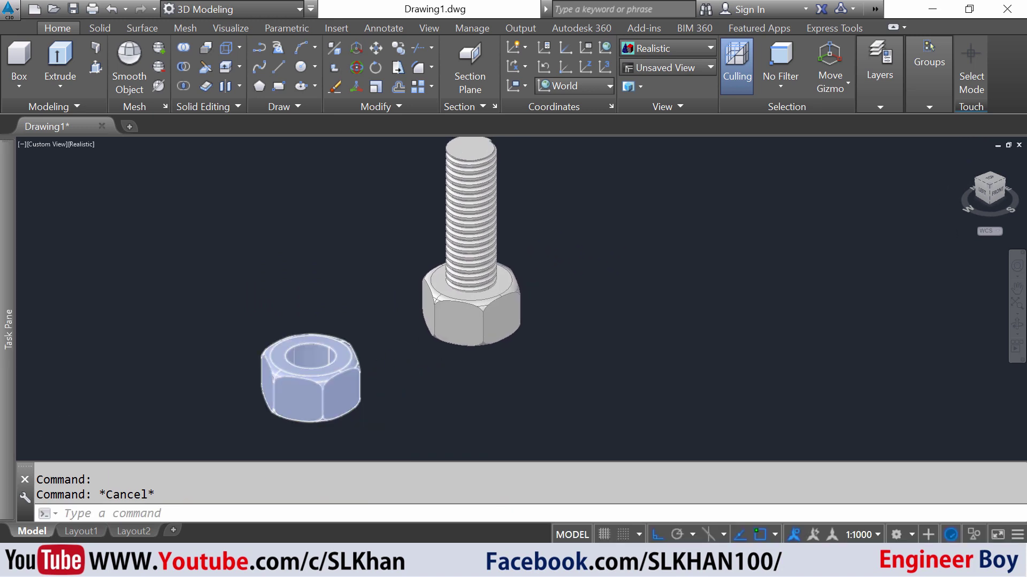
pyautogui.scroll(2, 347, 411)
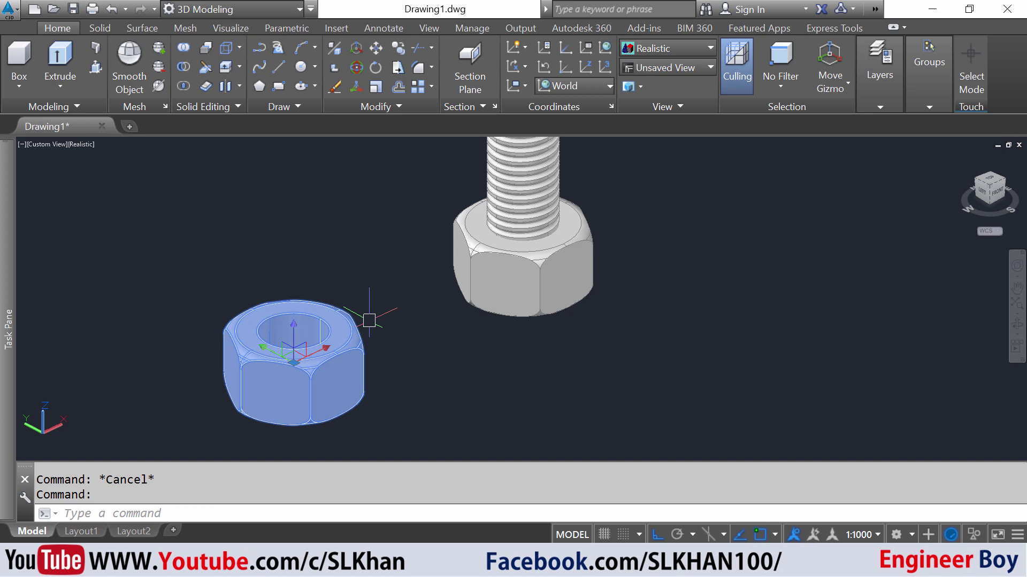
# Move the hex nut from its base point onto the bolt
pyautogui.write('m')
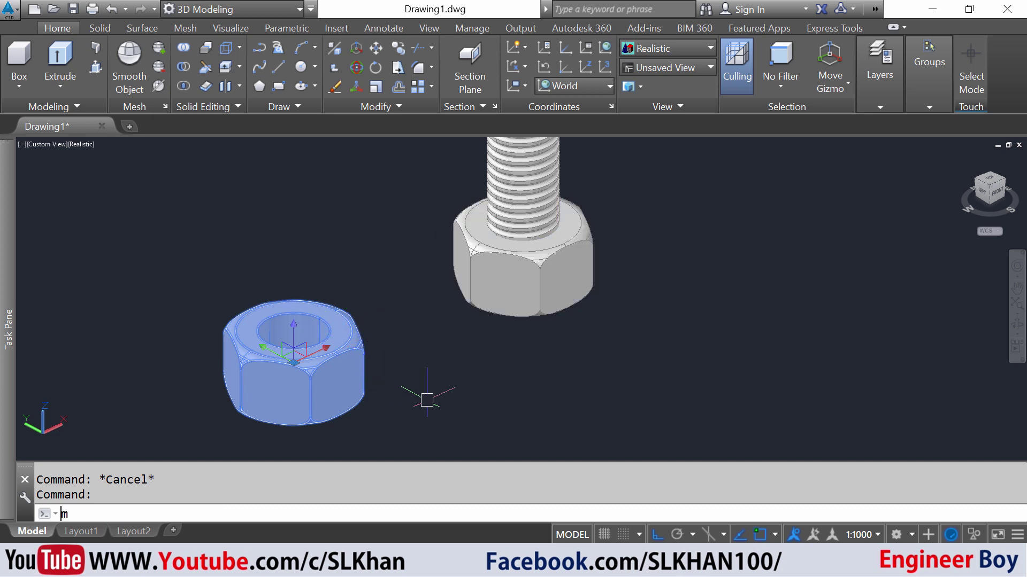
pyautogui.press('Return')
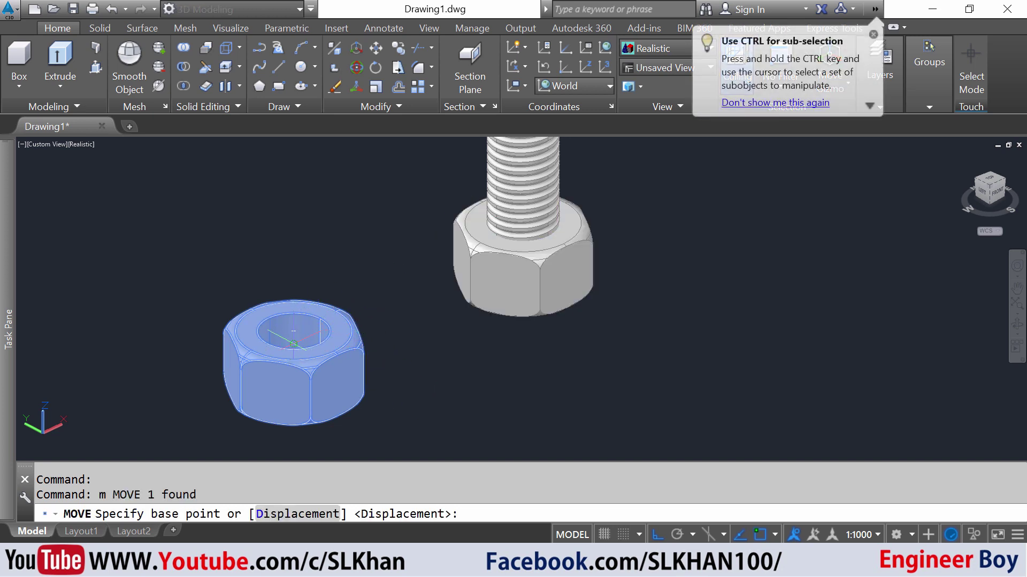
pyautogui.click(293, 342)
pyautogui.scroll(-2, 374, 273)
pyautogui.scroll(5, 396, 275)
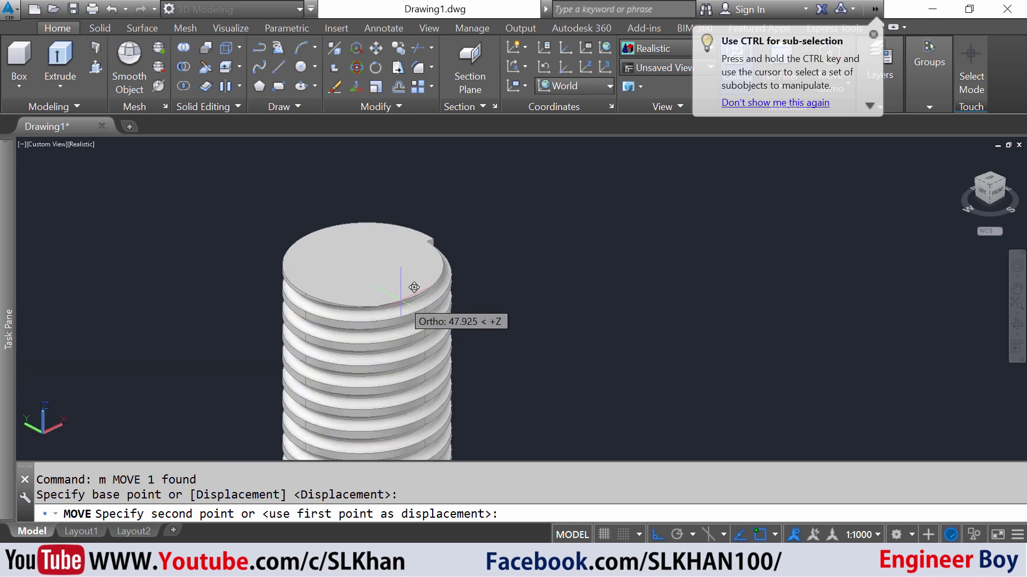
pyautogui.scroll(-4, 374, 268)
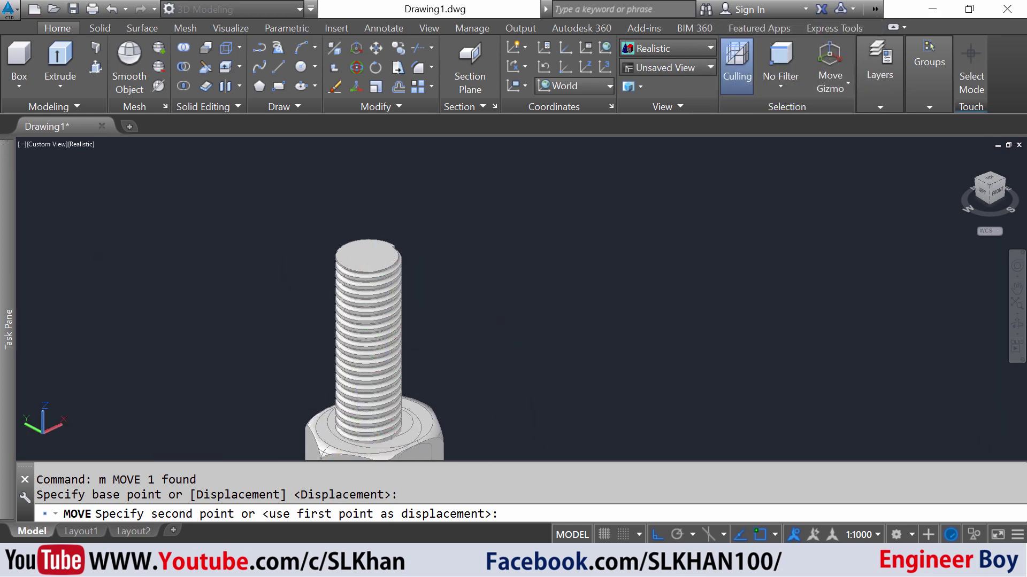
pyautogui.click(465, 360)
pyautogui.scroll(3, 466, 360)
pyautogui.press('Escape')
pyautogui.scroll(3, 448, 272)
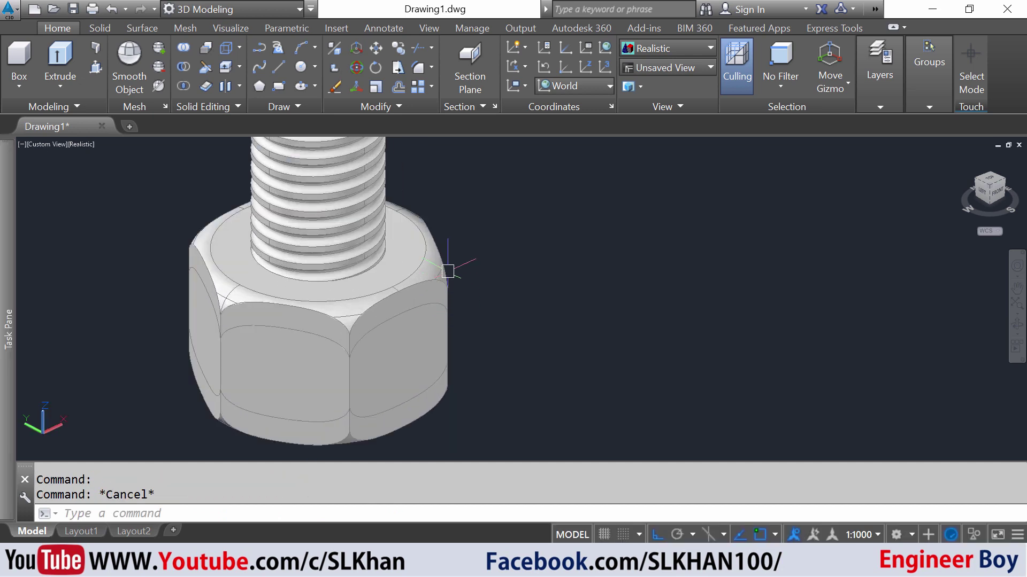
# Slide the nut straight up the threaded shaft to sit just above the head
pyautogui.click(441, 283)
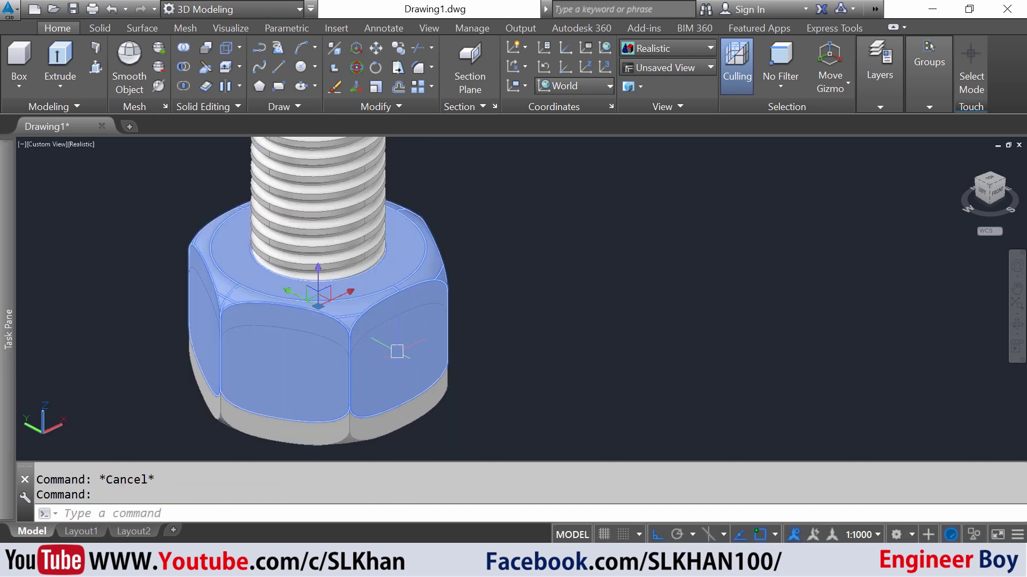
pyautogui.click(321, 270)
pyautogui.scroll(-4, 321, 270)
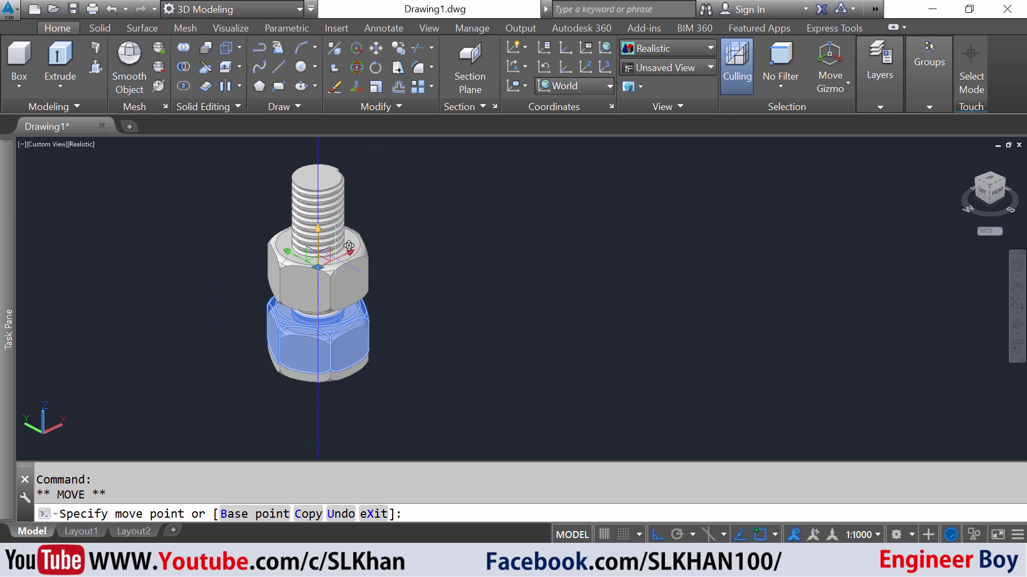
pyautogui.press('Escape')
pyautogui.press('Escape')
pyautogui.scroll(3, 348, 284)
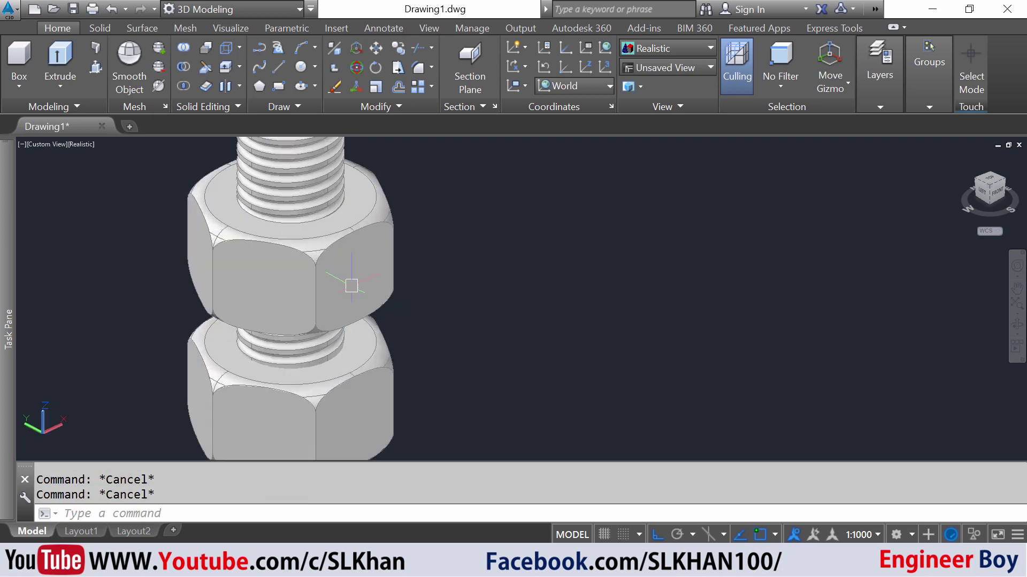
pyautogui.click(369, 250)
pyautogui.scroll(-3, 340, 289)
pyautogui.scroll(3, 339, 288)
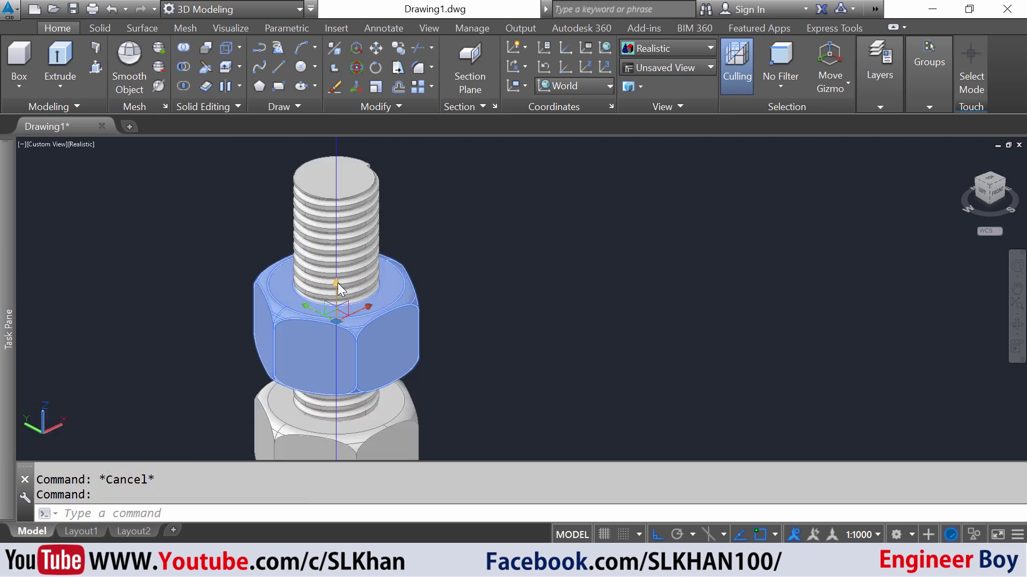
pyautogui.click(336, 292)
pyautogui.press('Escape')
pyautogui.scroll(-3, 336, 310)
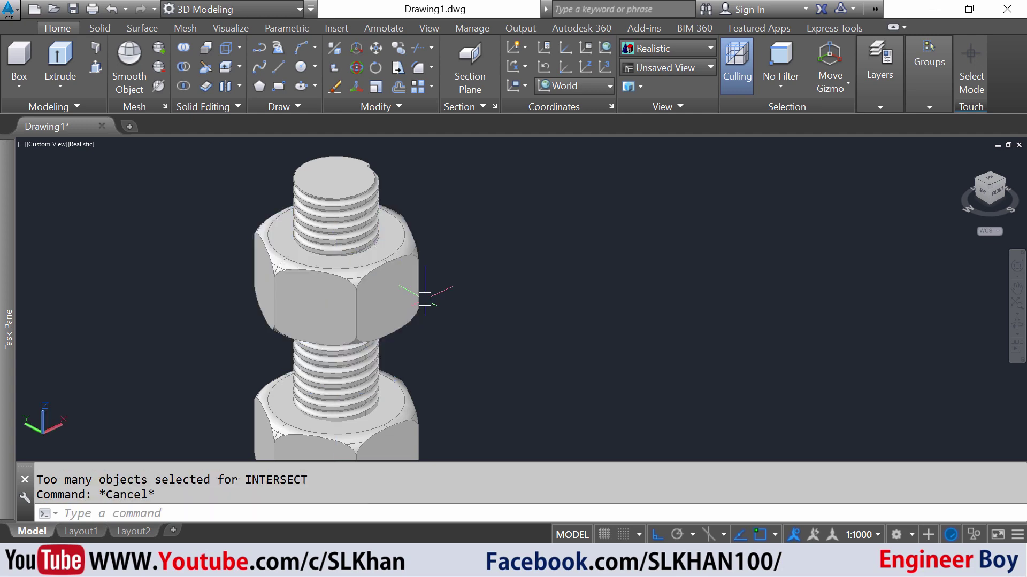
pyautogui.press('Escape')
pyautogui.scroll(-2, 374, 299)
pyautogui.scroll(2, 525, 298)
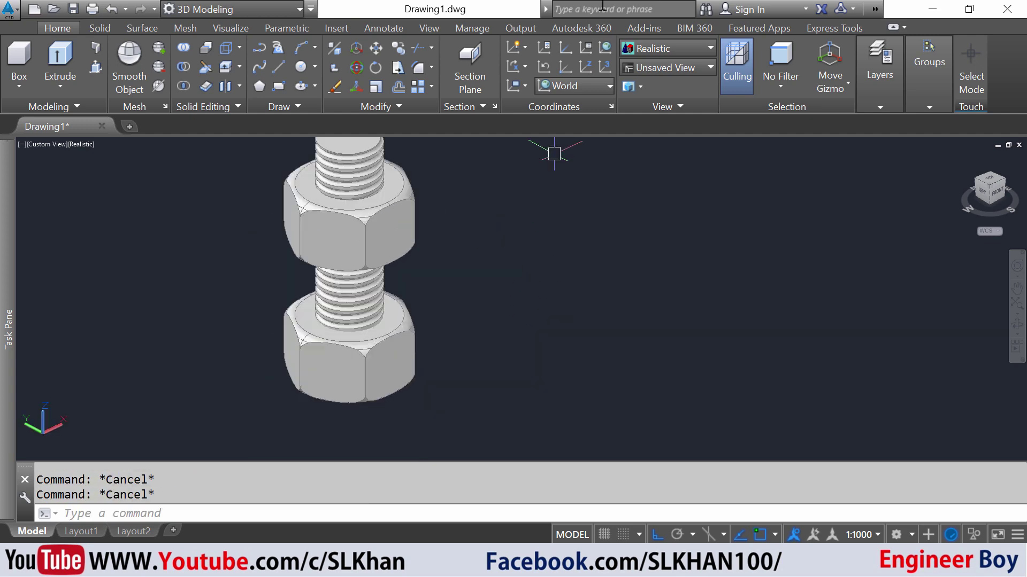
# Try the Shaded and Shaded with Edges styles, then settle on Shades of Gray
pyautogui.click(652, 52)
pyautogui.click(785, 145)
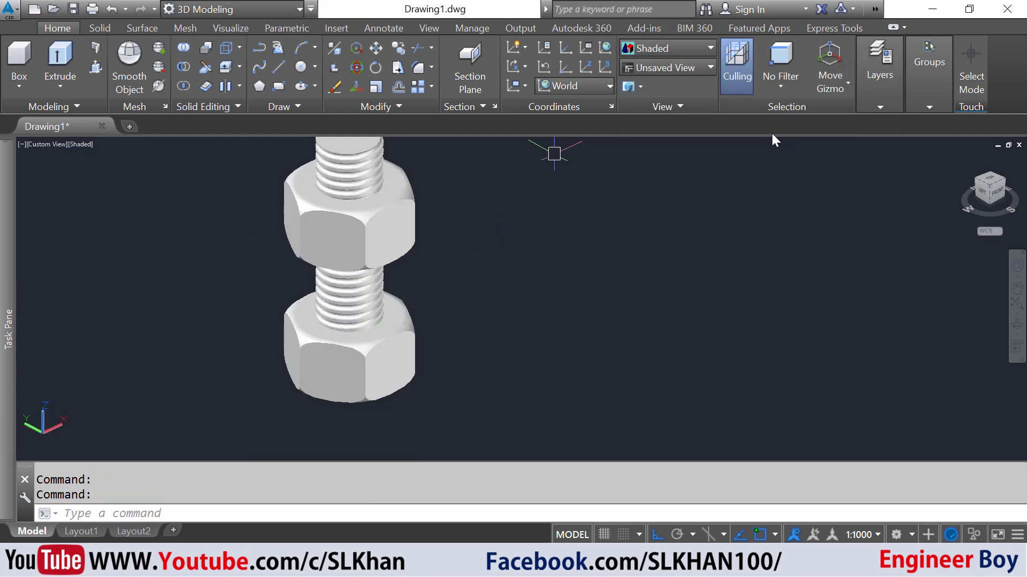
pyautogui.click(669, 48)
pyautogui.click(851, 142)
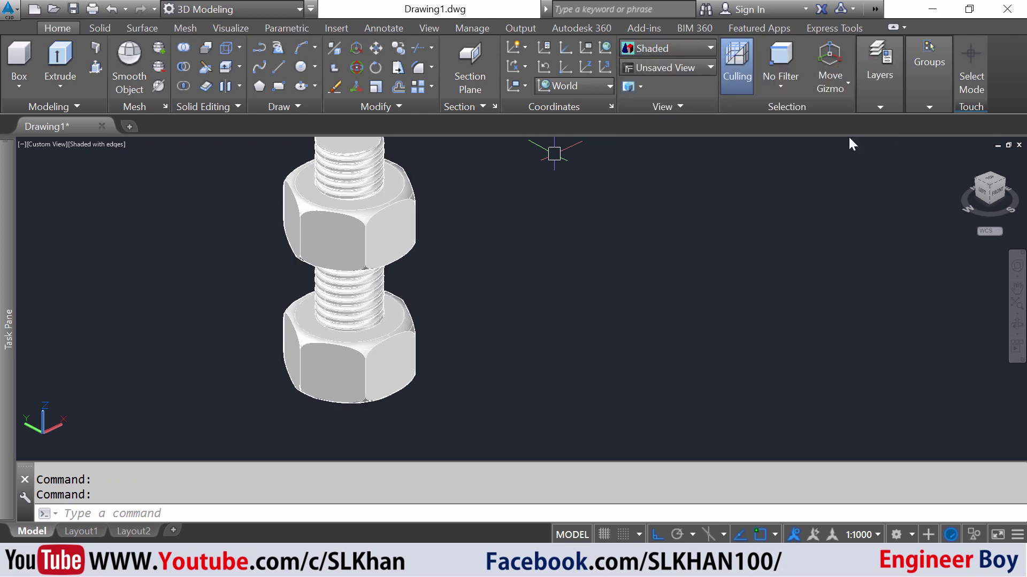
pyautogui.click(657, 46)
pyautogui.click(659, 203)
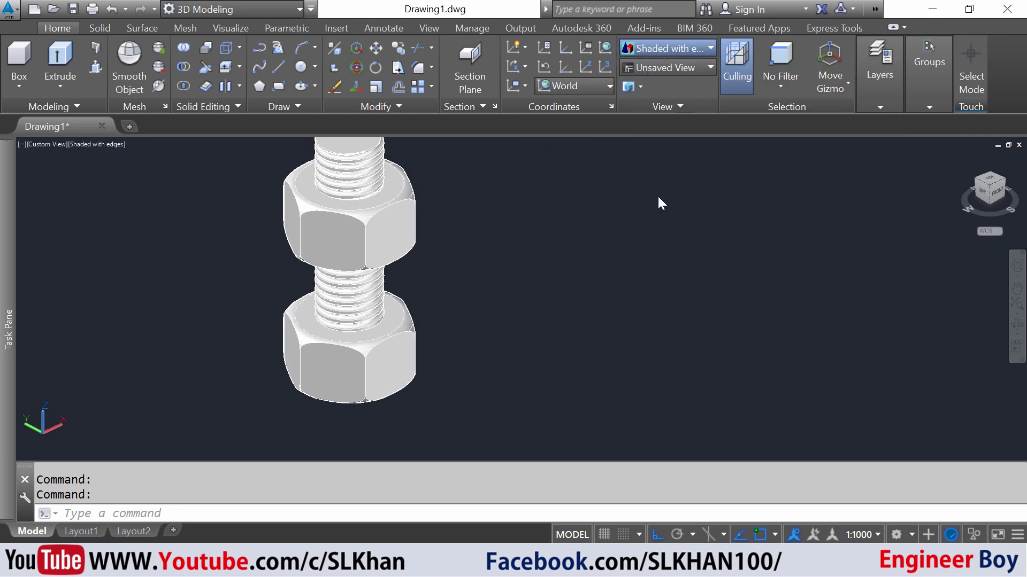
pyautogui.moveTo(559, 244); pyautogui.dragTo(552, 283, button='middle')
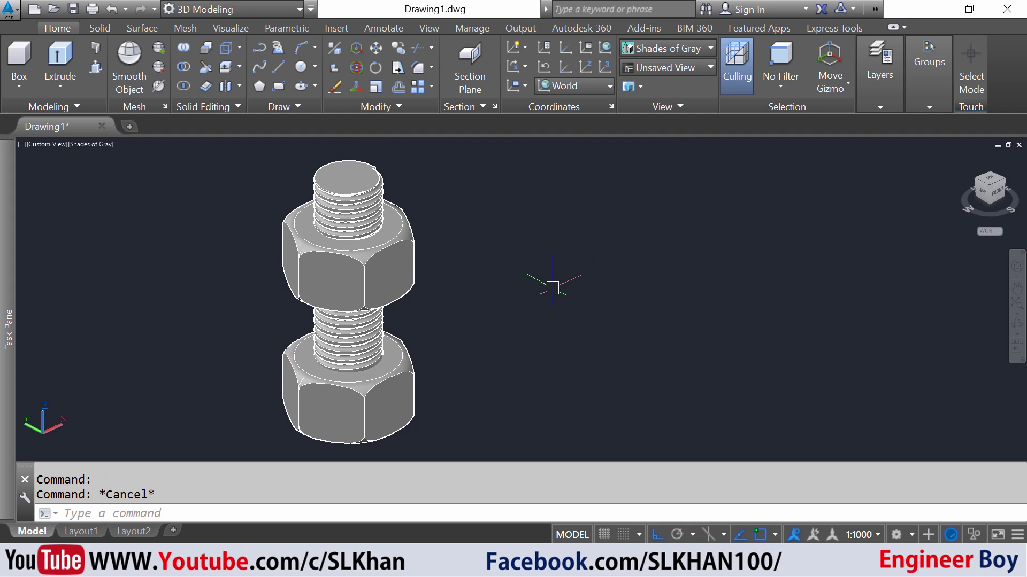
# Orbit around the bolt-and-nut assembly with 3DORBIT to view it from several sides
pyautogui.write('3do')
pyautogui.press('Return')
pyautogui.moveTo(543, 285); pyautogui.dragTo(350, 201)
pyautogui.scroll(5, 367, 359)
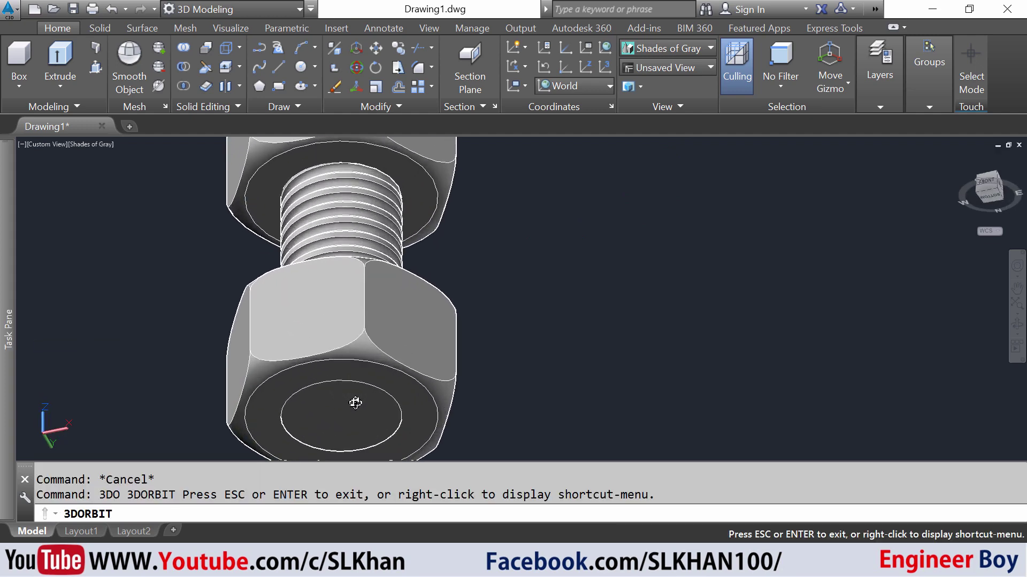
pyautogui.scroll(-5, 388, 290)
pyautogui.moveTo(486, 291); pyautogui.dragTo(521, 321)
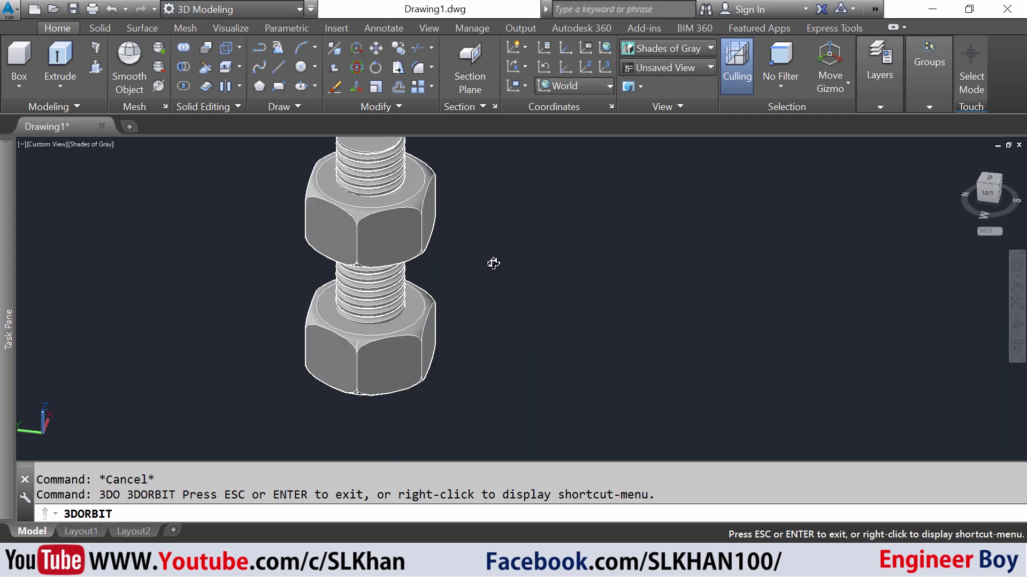
pyautogui.moveTo(493, 263); pyautogui.dragTo(564, 318)
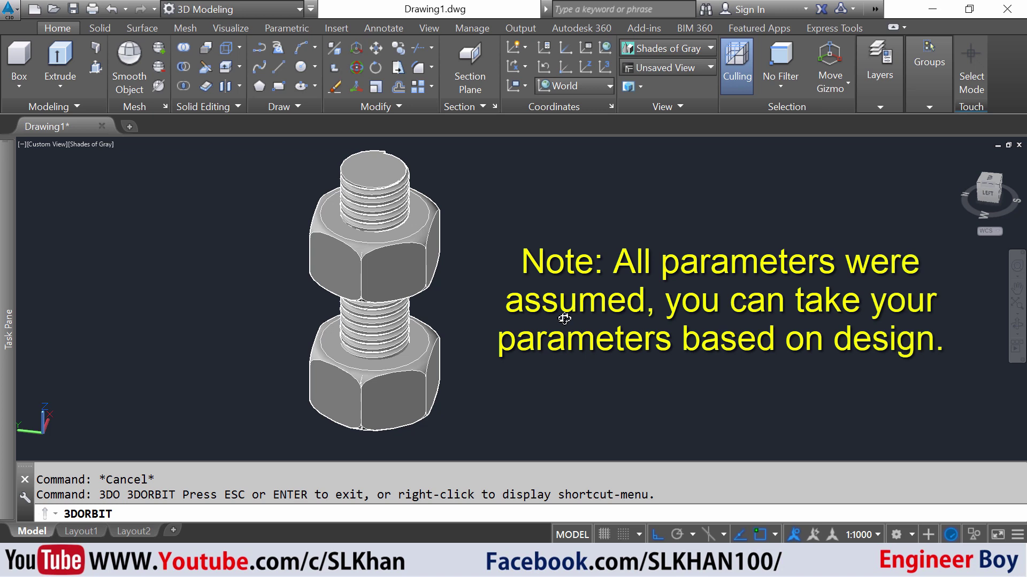
# Orbit the assembly upright into a front-on view and exit 3DORBIT
pyautogui.moveTo(469, 256); pyautogui.dragTo(484, 262)
pyautogui.press('Escape')
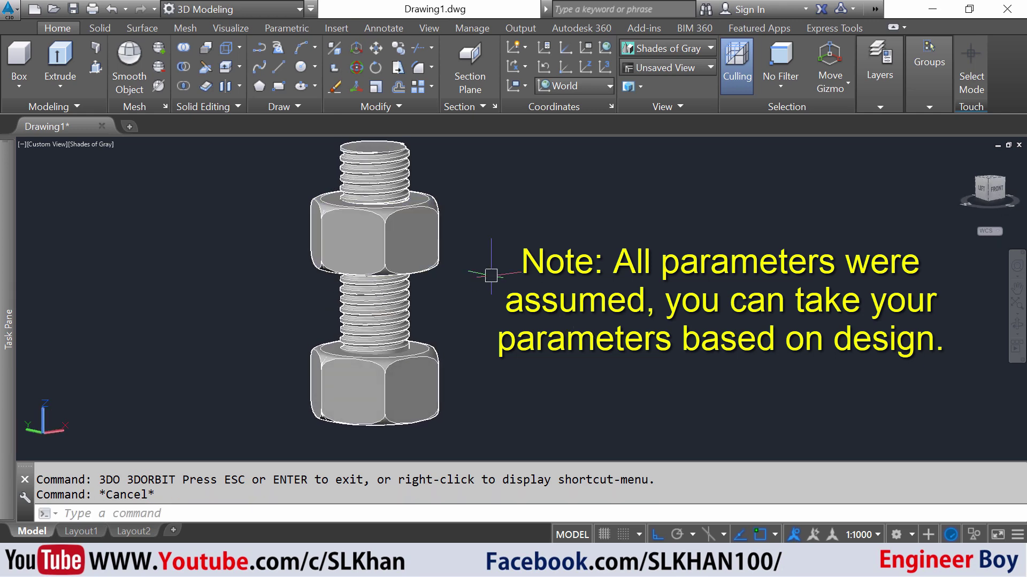